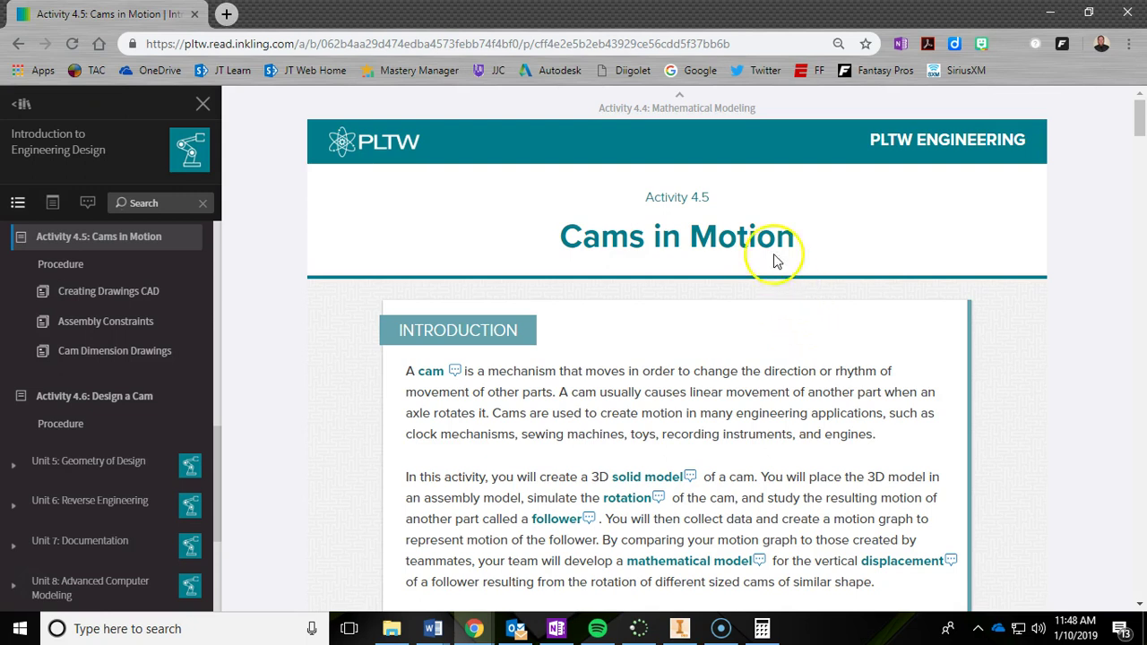
Scroll down the Activity 4.5: Cams in Motion page to the procedure steps
scroll(677, 280, down, 1)
scroll(677, 281, down, 10)
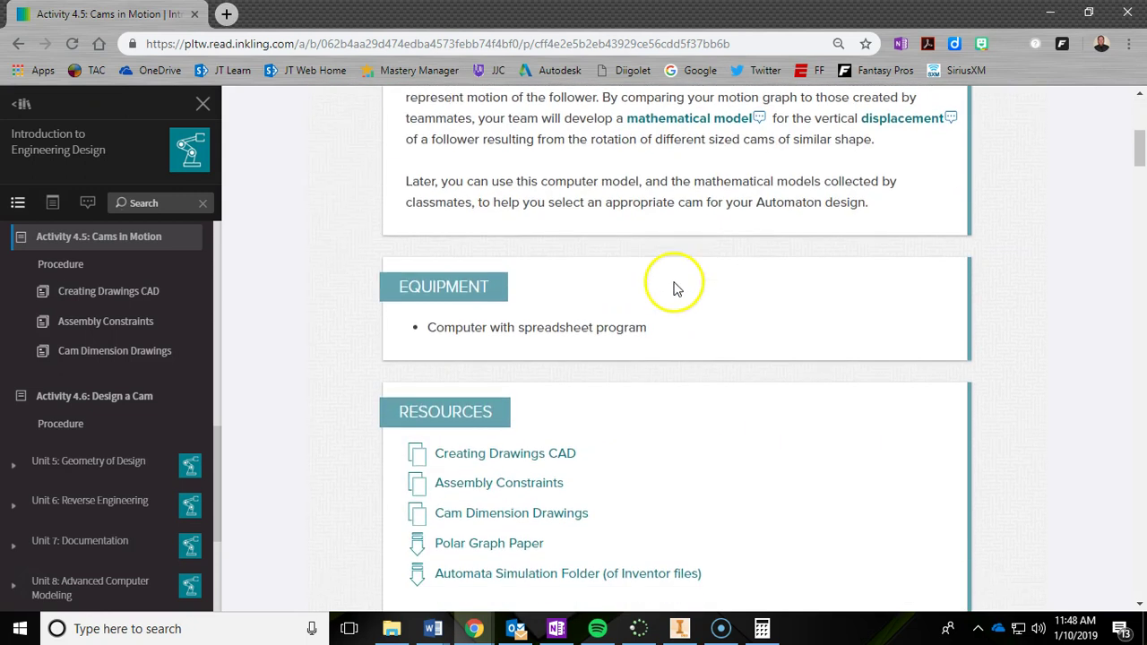
scroll(677, 292, down, 3)
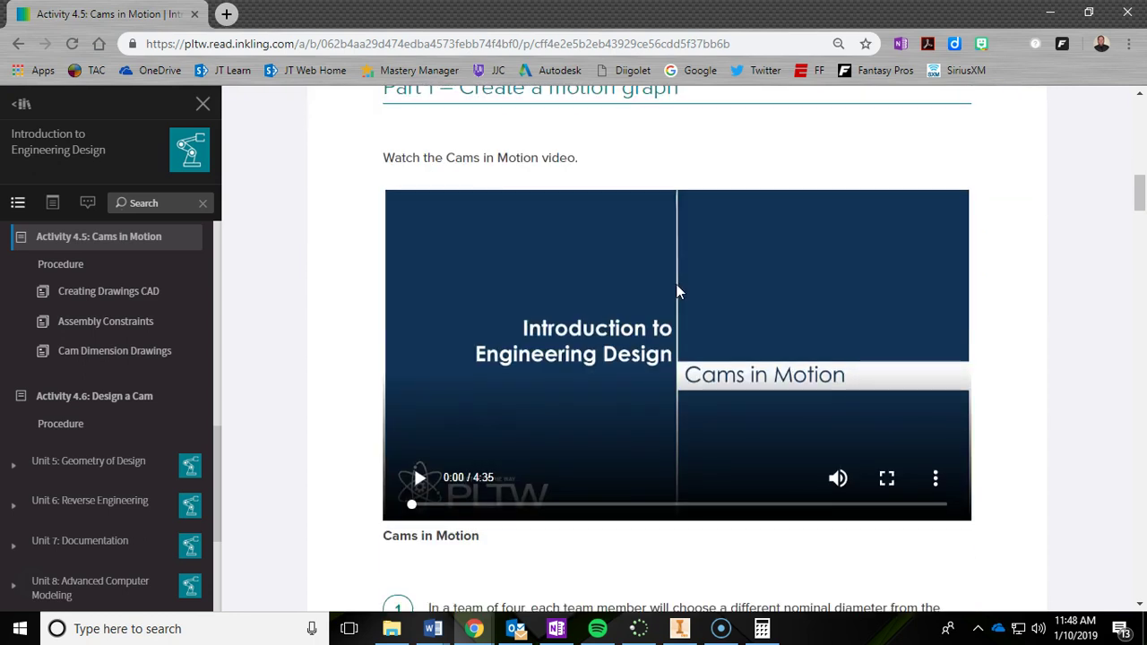
scroll(676, 296, down, 3)
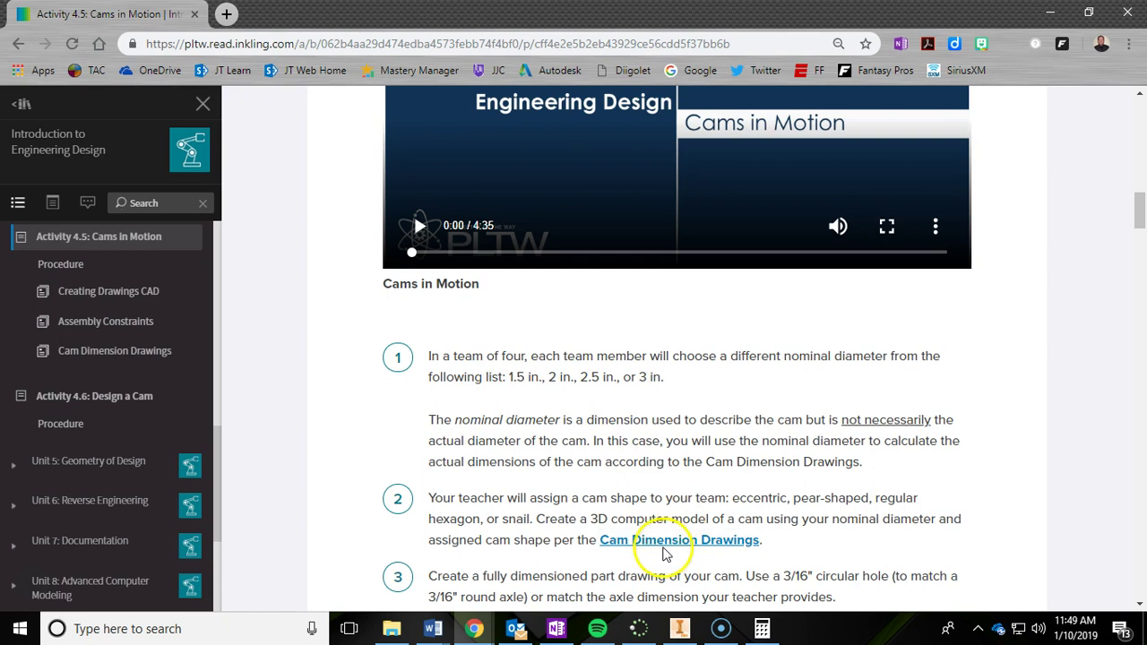
click(665, 549)
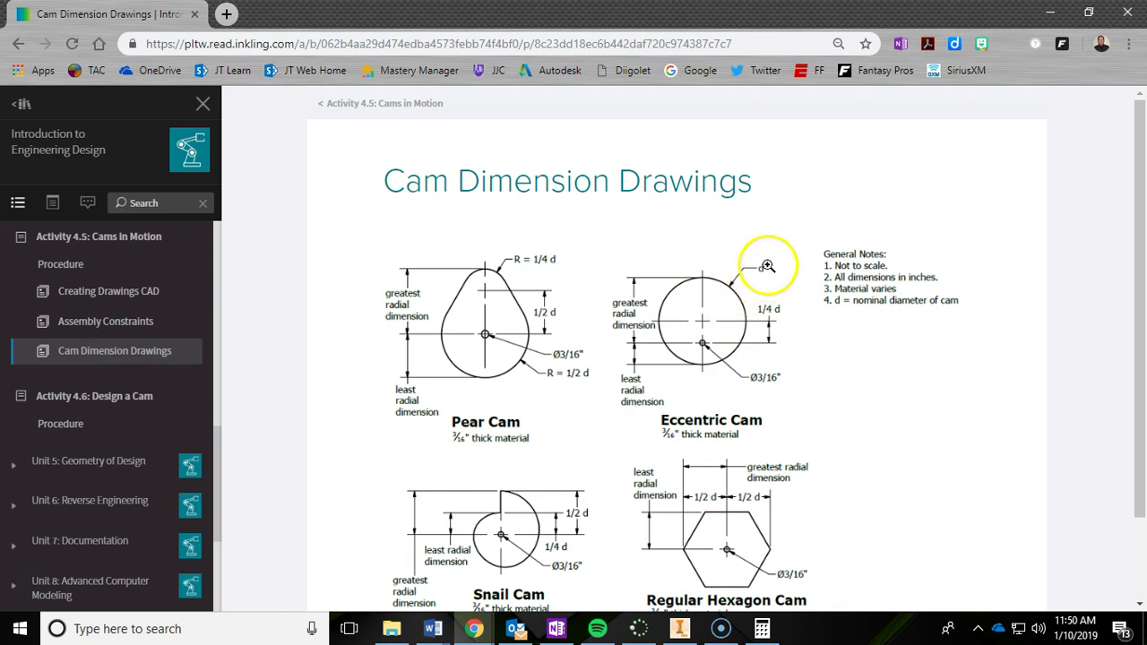
Create a new part in Inventor from the Standard (in).ipt template
click(682, 630)
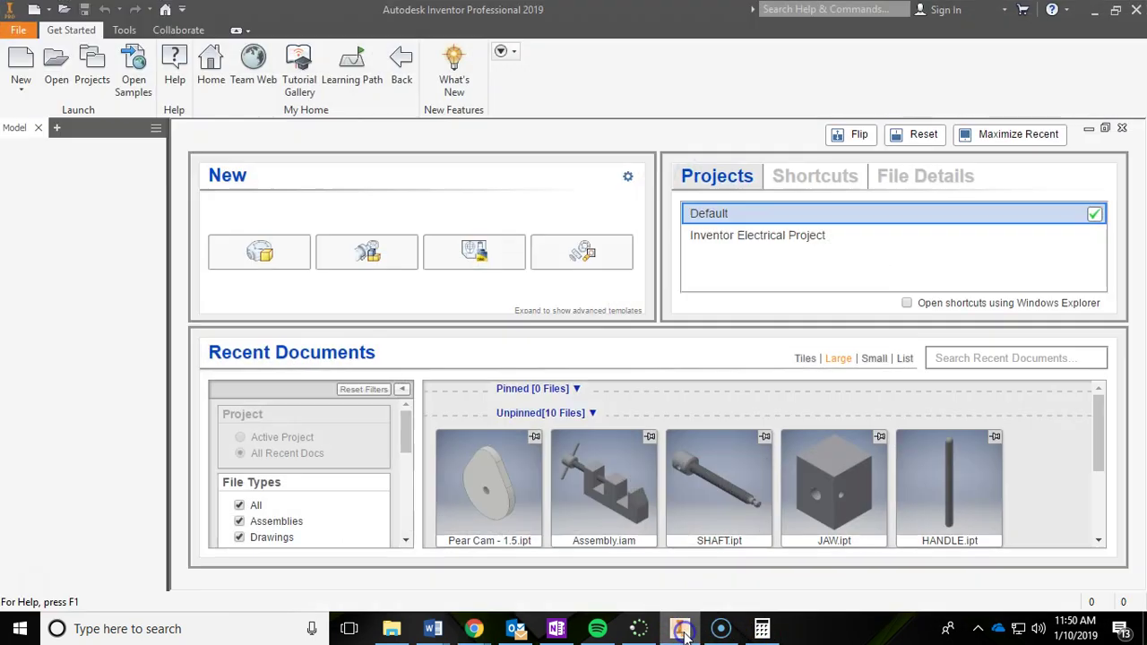
click(22, 59)
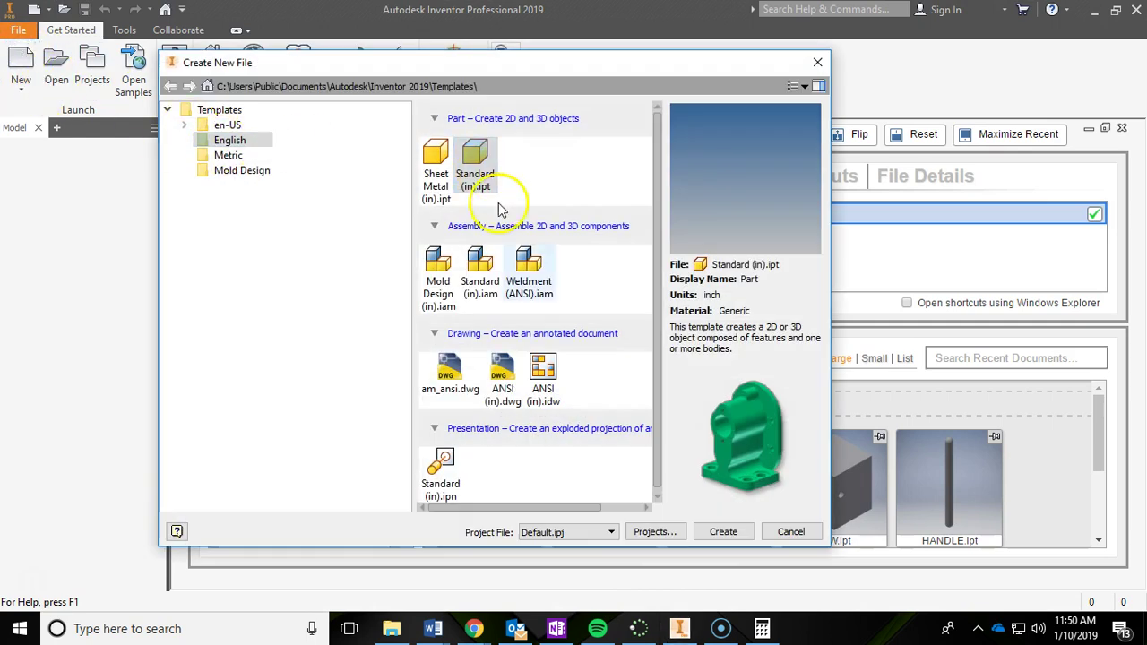
click(726, 531)
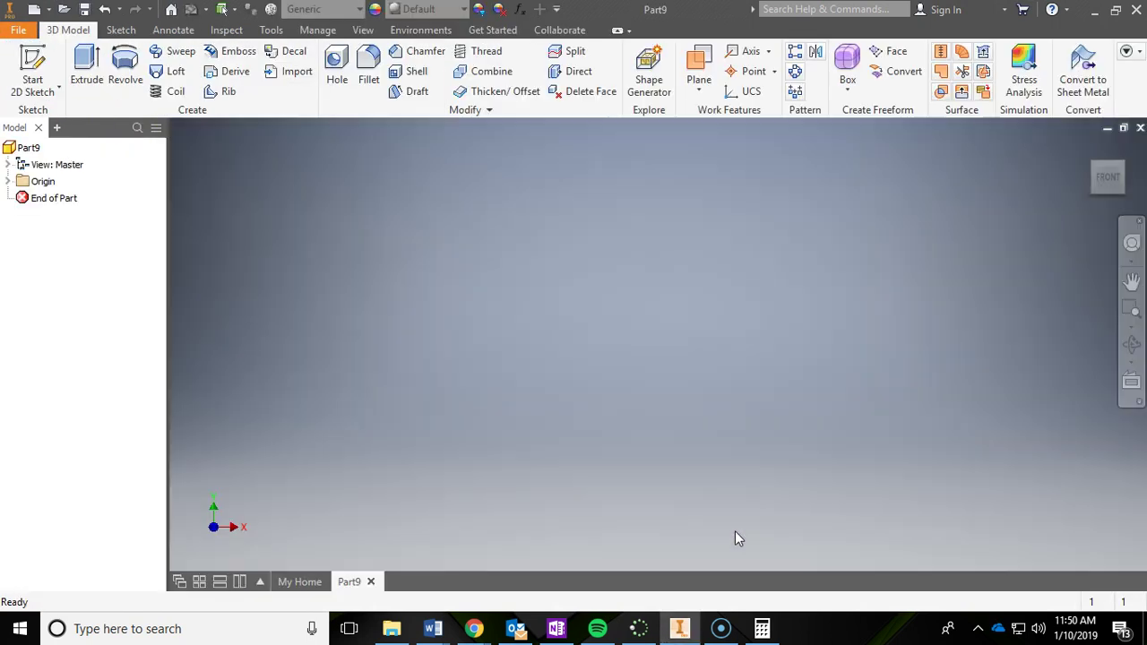
Save the part as Part9 in the 4.5 Cams in Motion folder
click(18, 29)
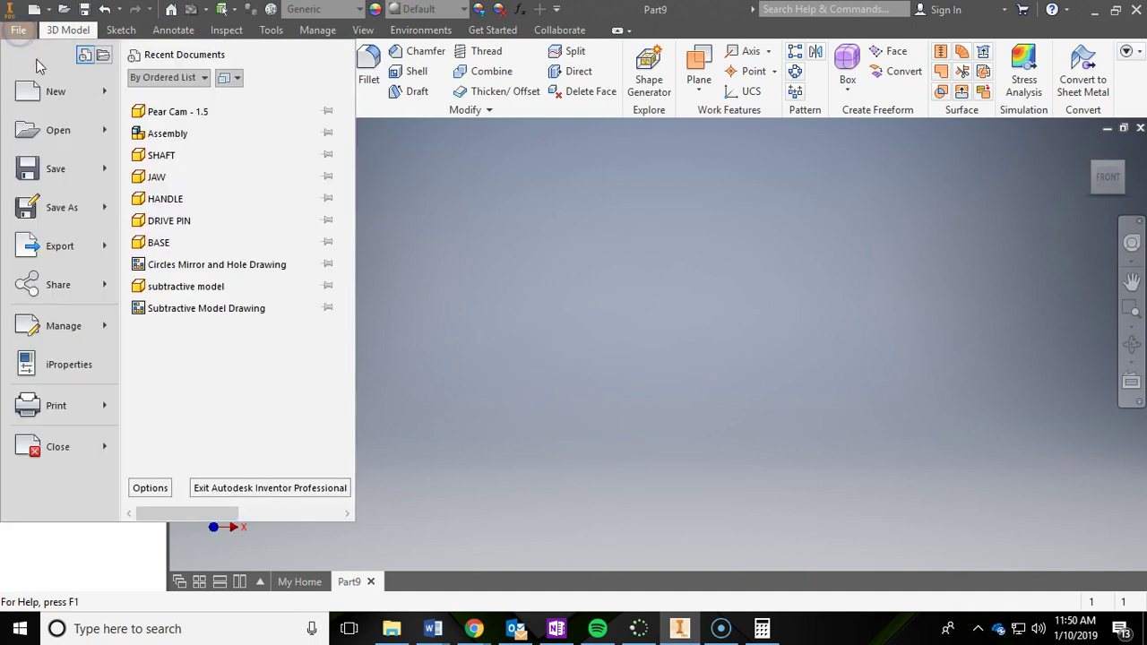
click(70, 211)
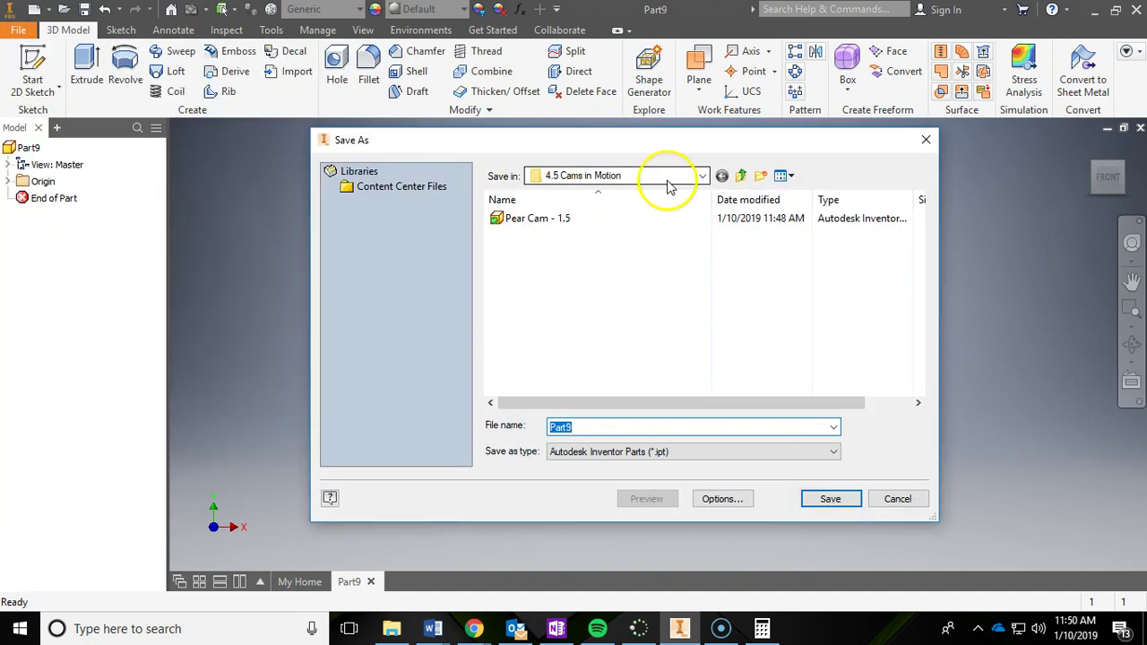
click(668, 178)
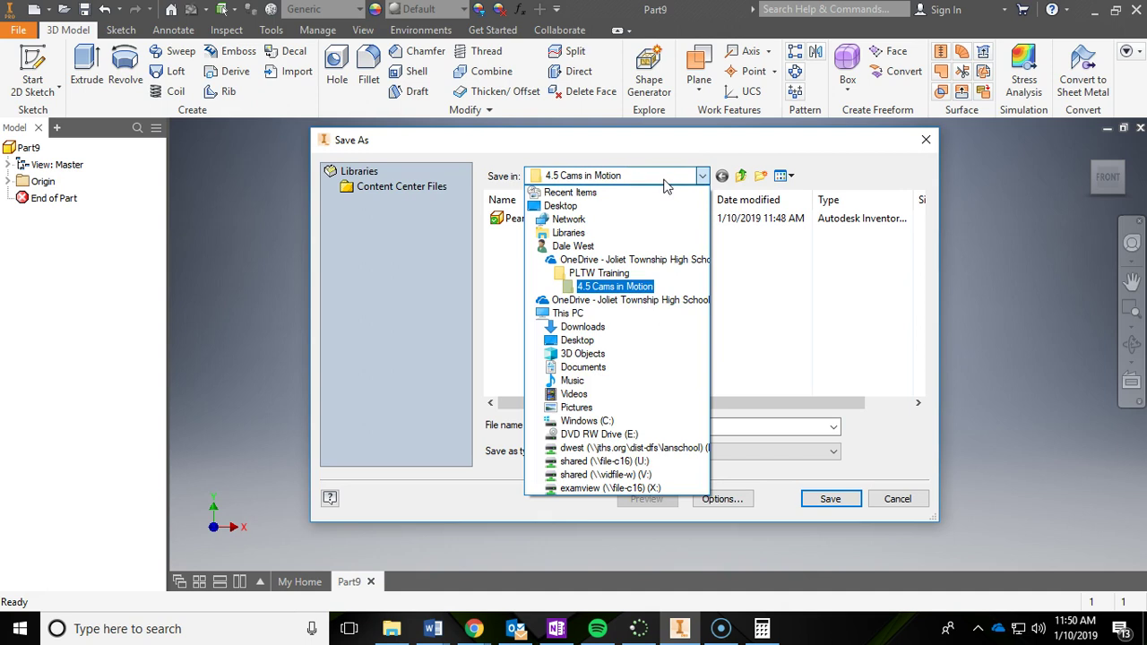
click(657, 281)
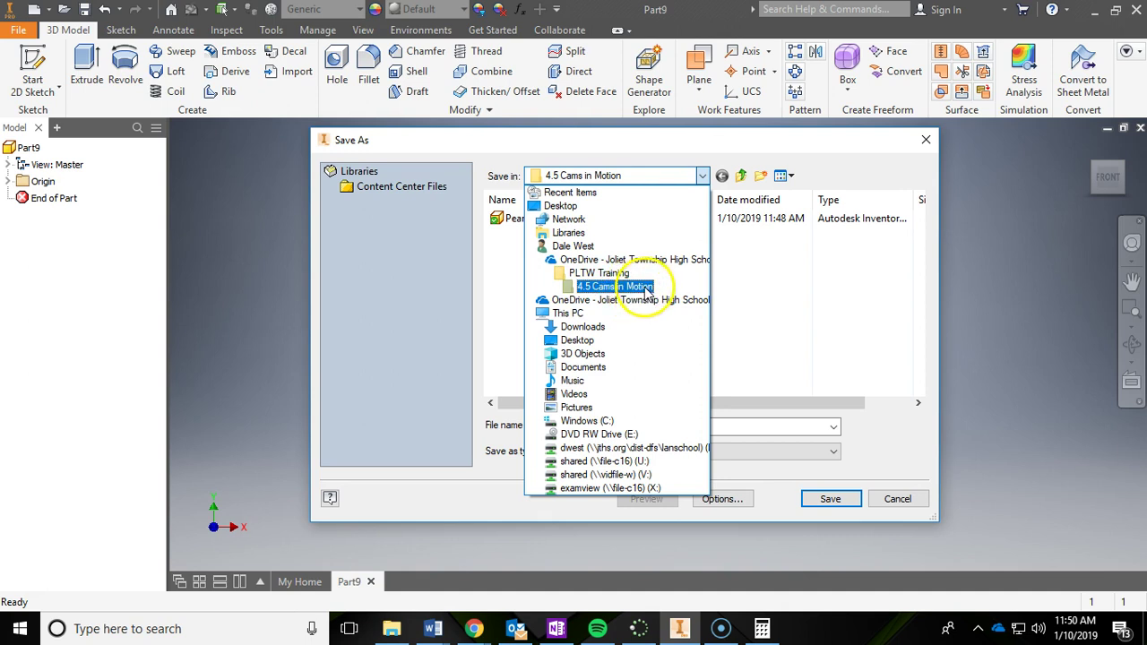
click(747, 291)
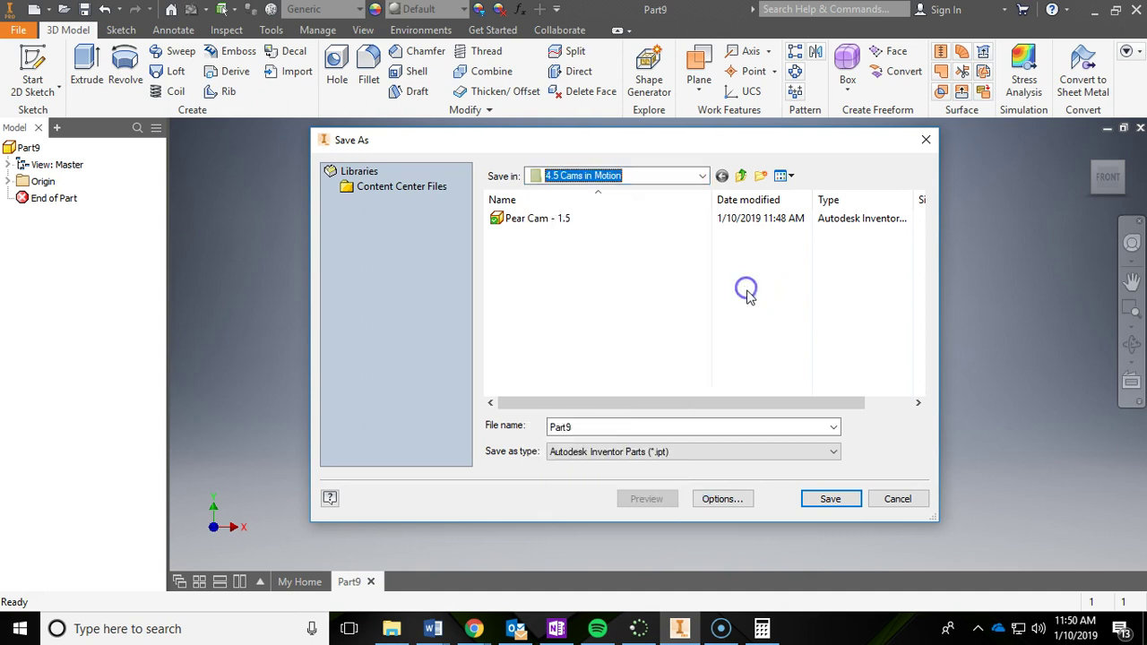
double_click(599, 430)
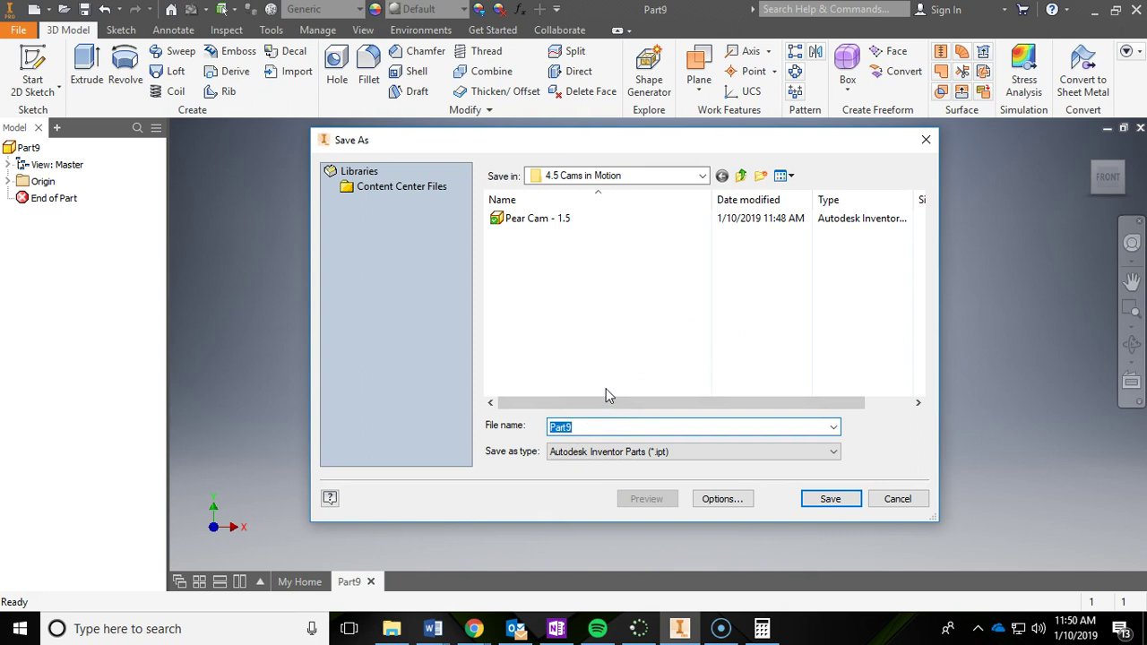
key(Return)
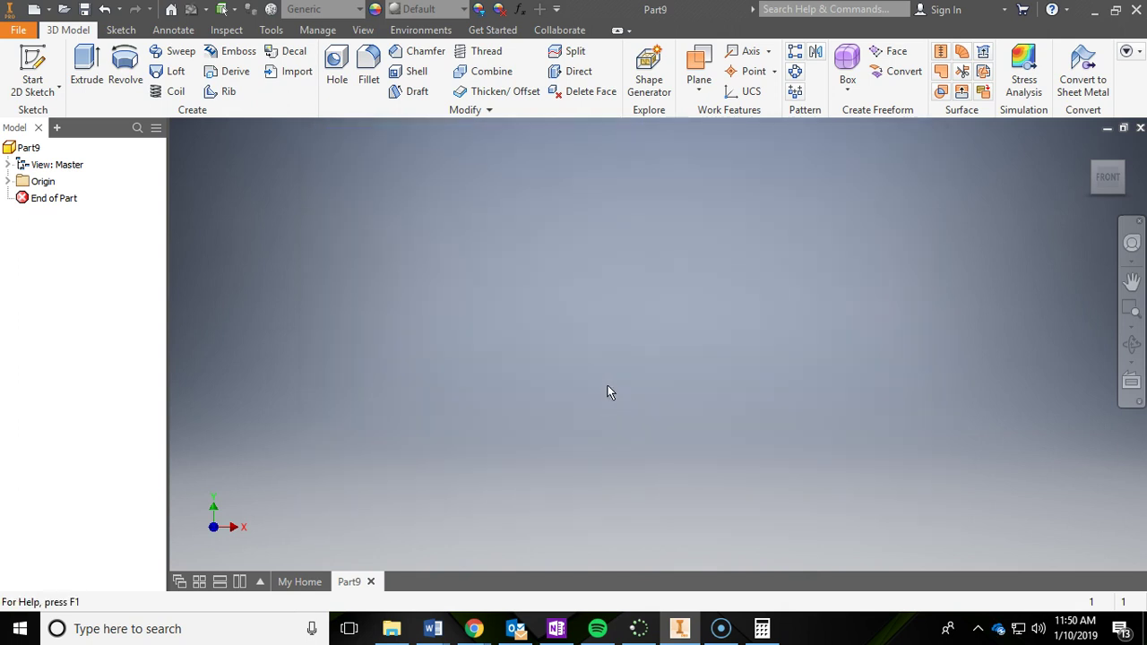
key(e)
click(657, 439)
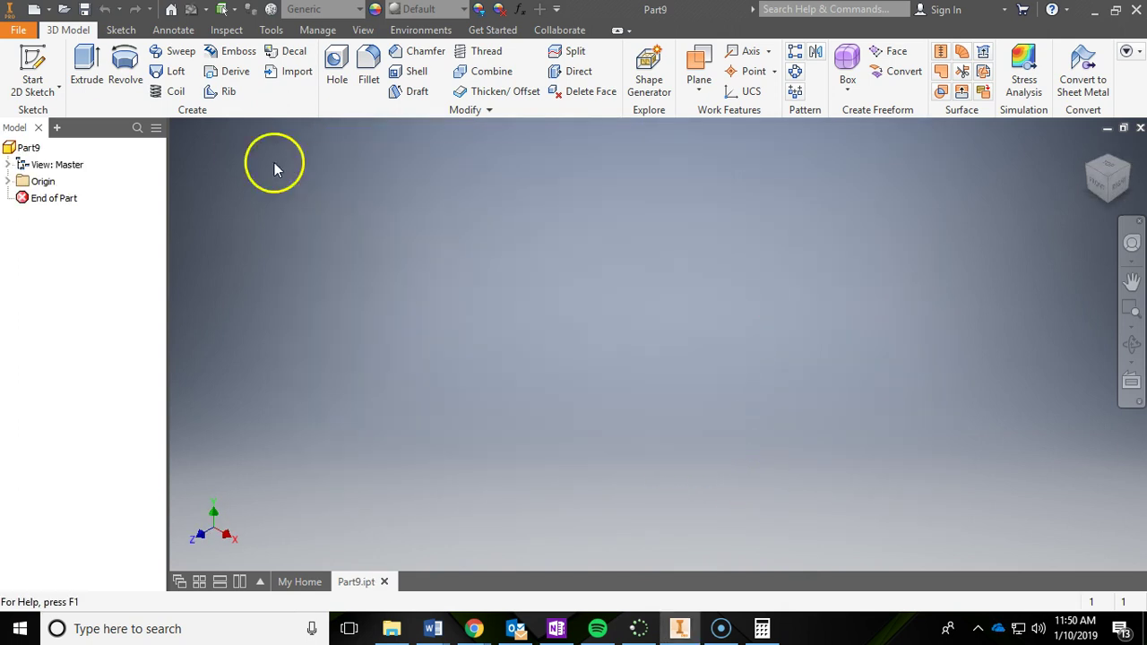
Save the part again under the name 'Eccentric Cam - 1.5'
click(18, 29)
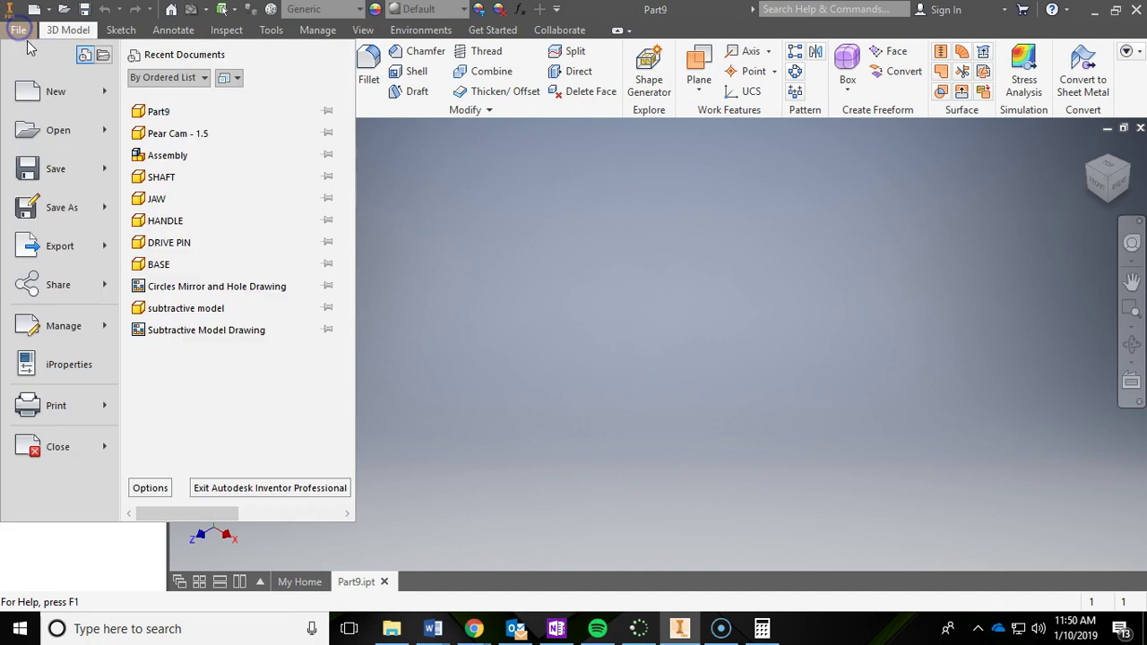
click(62, 209)
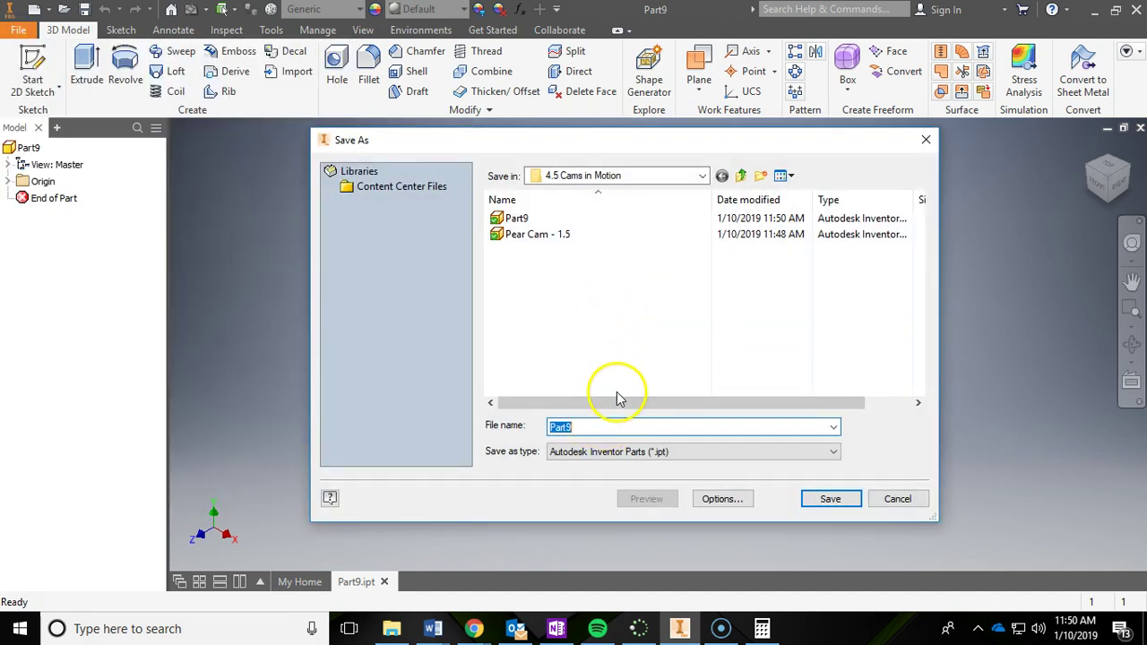
text(Eccentric Cam - 1.5)
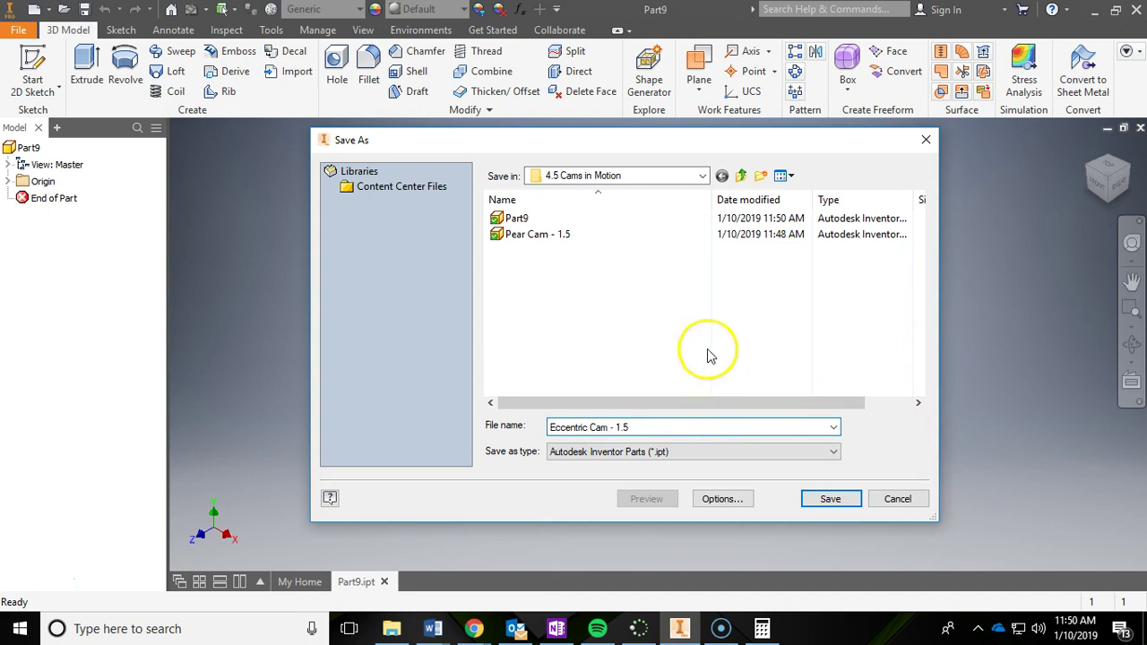
click(830, 500)
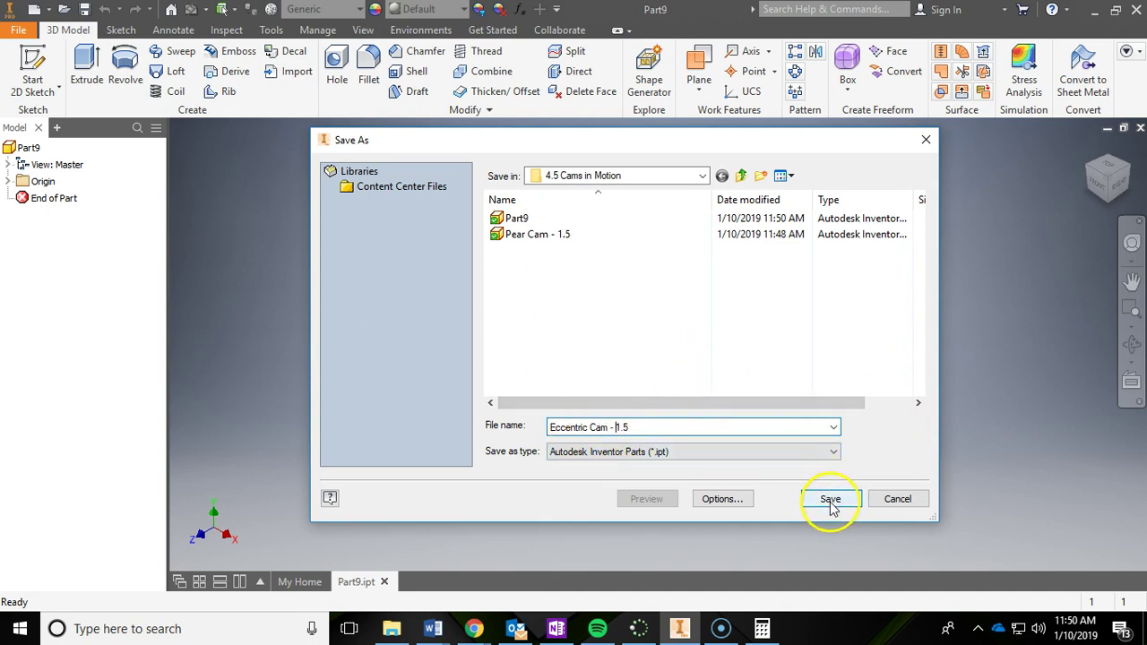
click(830, 500)
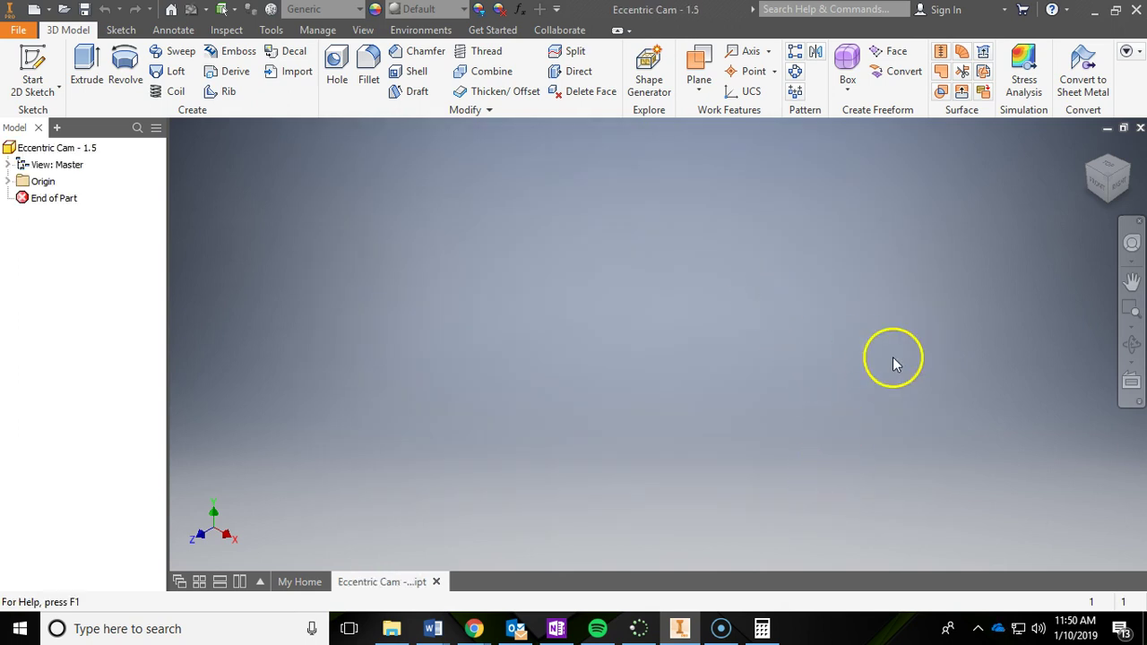
Start a sketch on the front origin plane and place a circle's centre at the origin
click(54, 58)
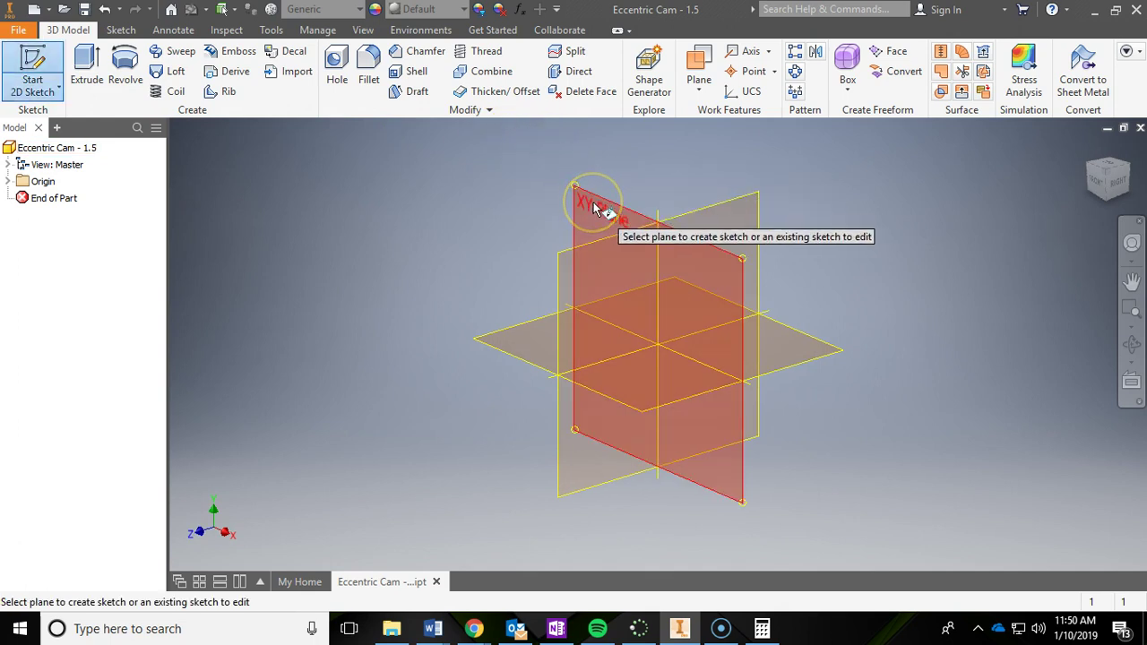
click(591, 205)
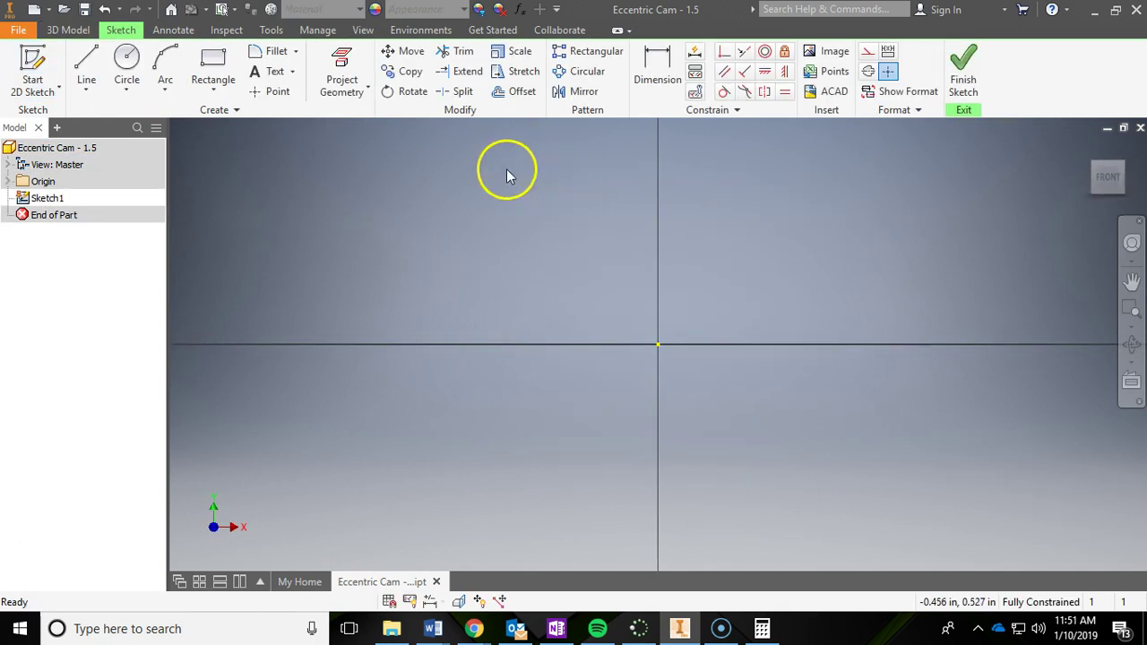
click(133, 61)
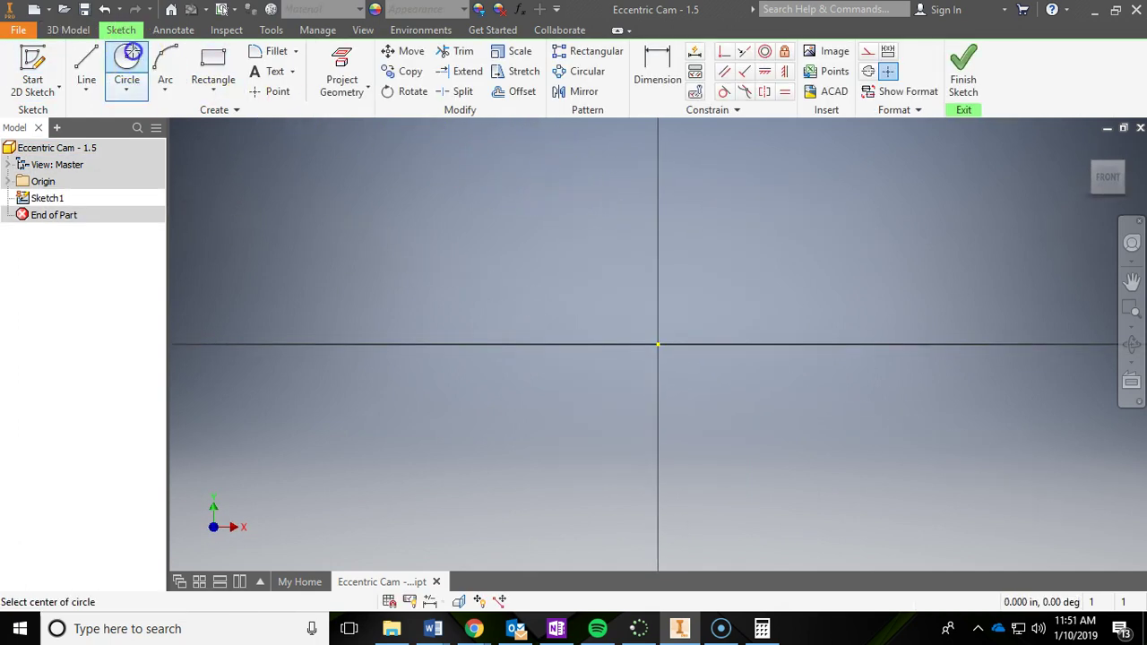
click(659, 344)
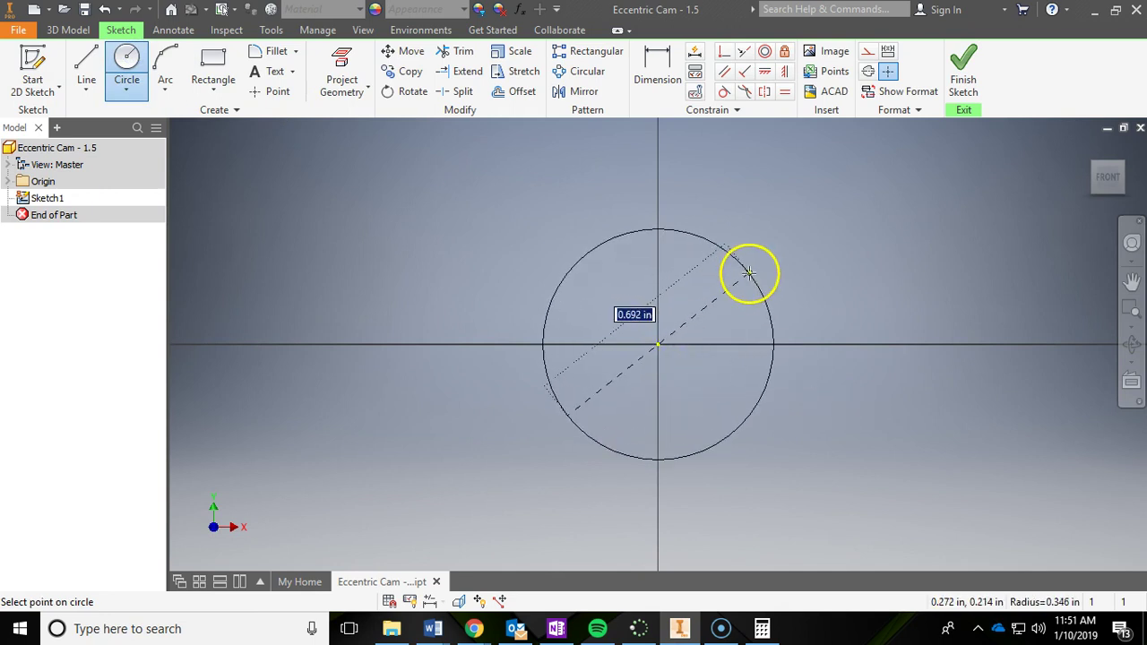
Check the cam drawing and give the circle a 1.5 in diameter
mouse_move(474, 630)
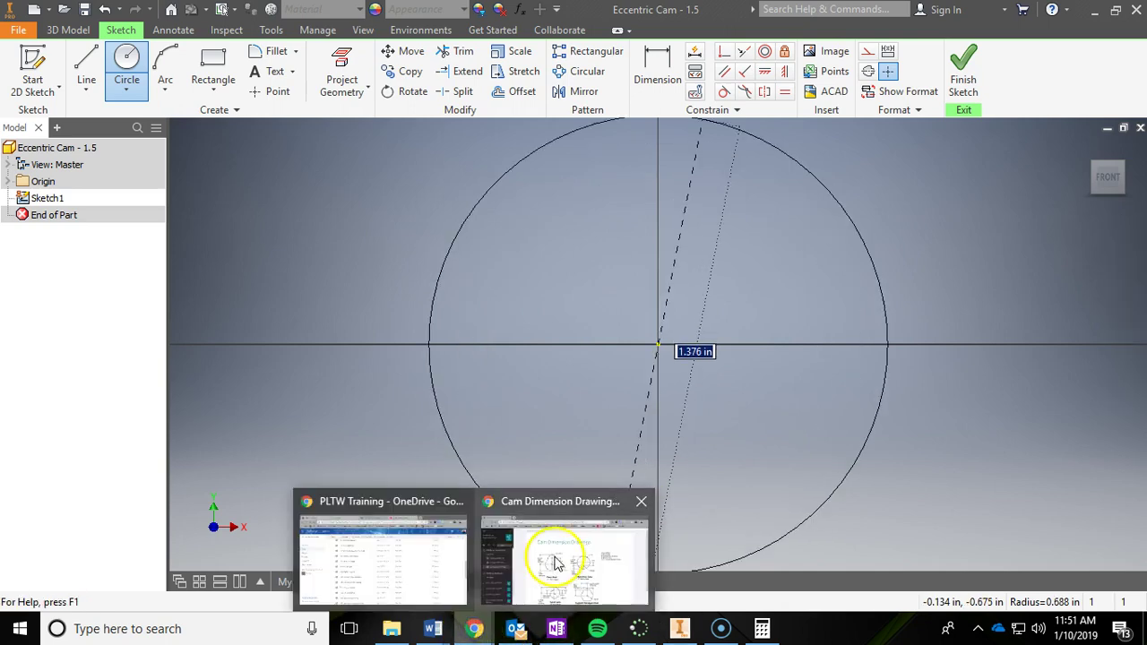
click(569, 492)
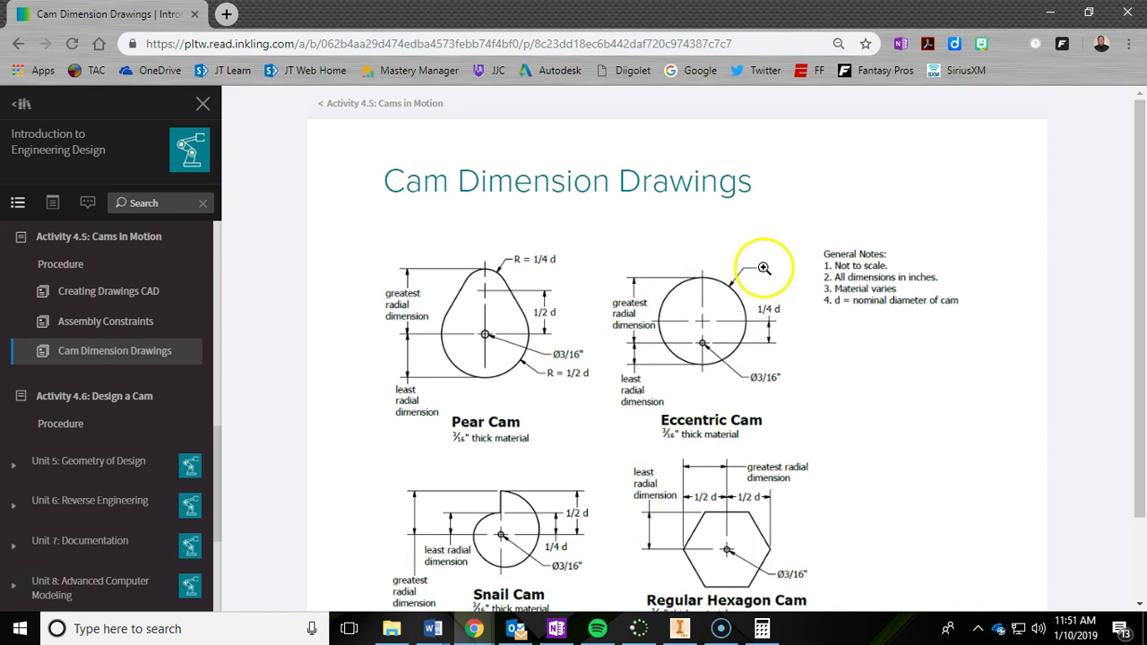
click(1051, 13)
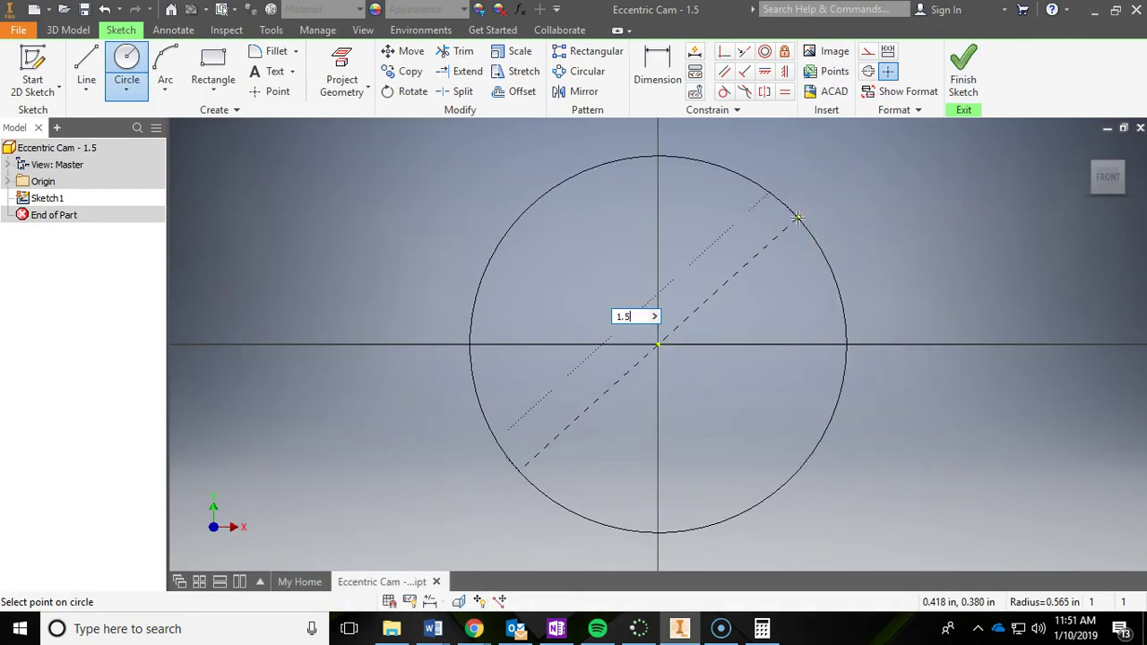
key(Return)
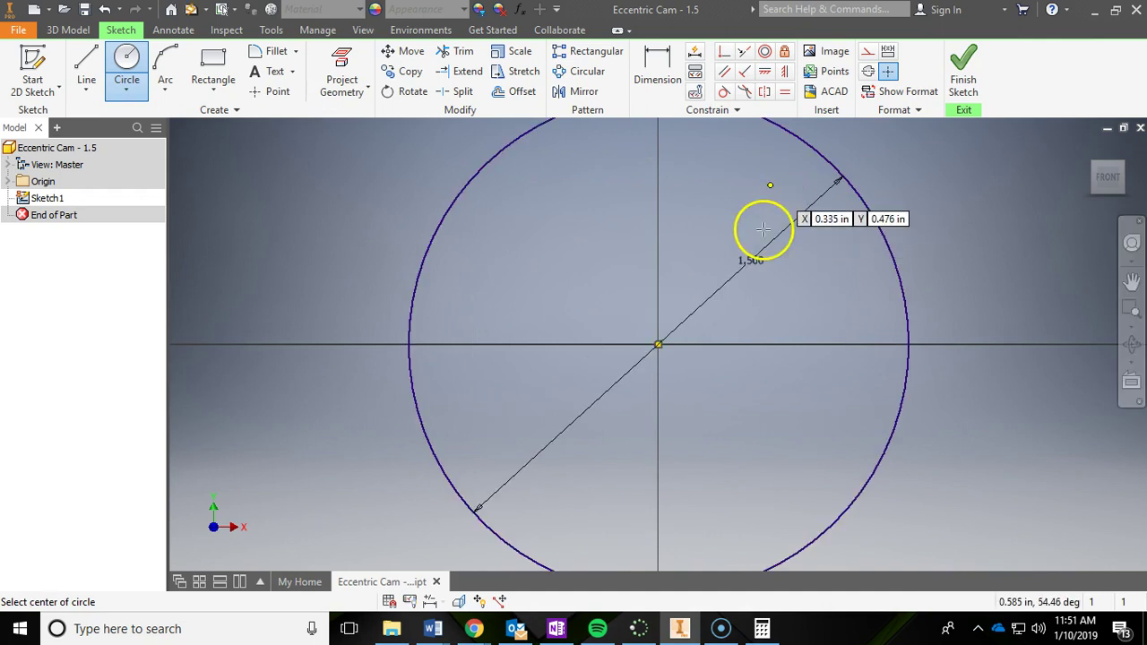
scroll(795, 269, up, 3)
middle_drag(795, 269, 756, 304)
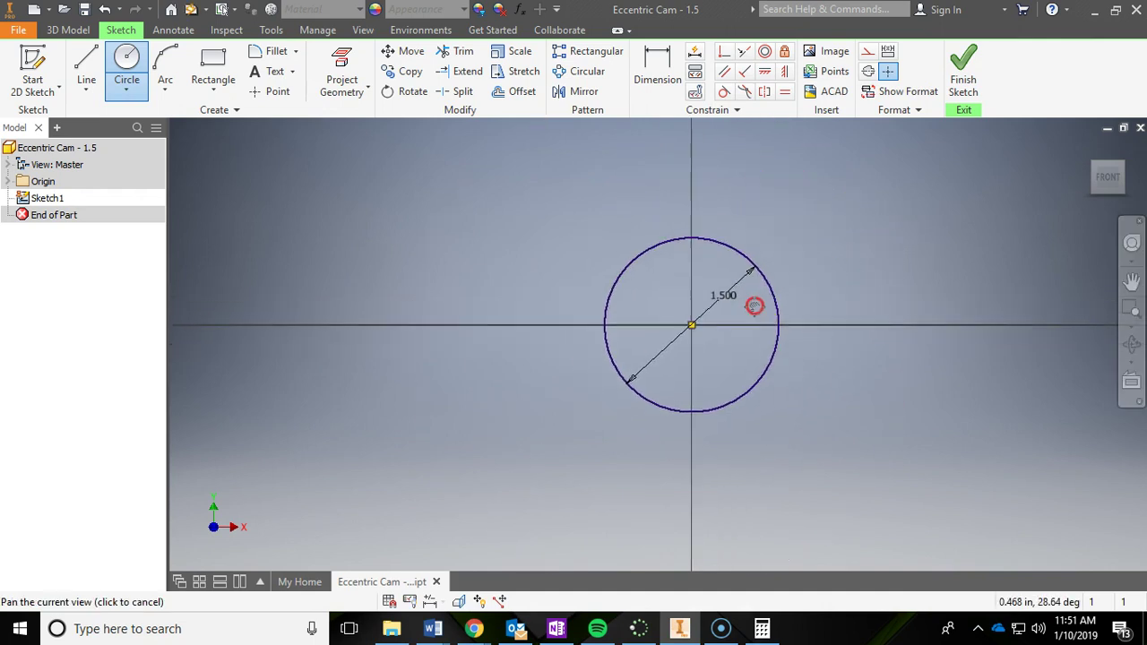
Draw a second, smaller circle centred on the Y axis below the origin
key(Escape)
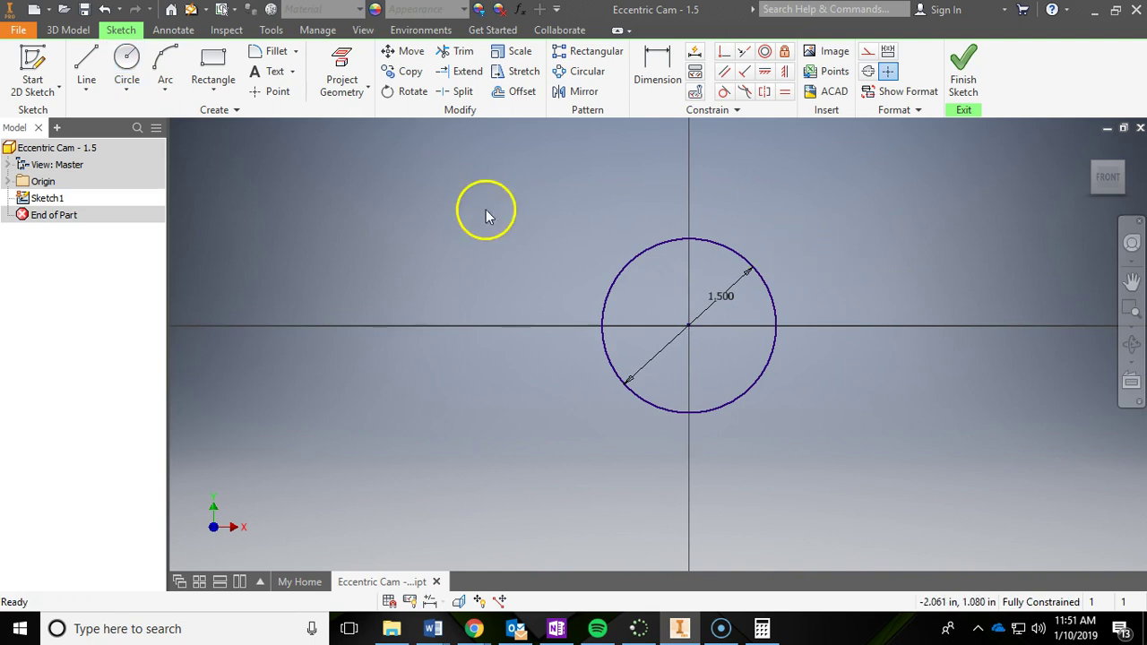
click(131, 63)
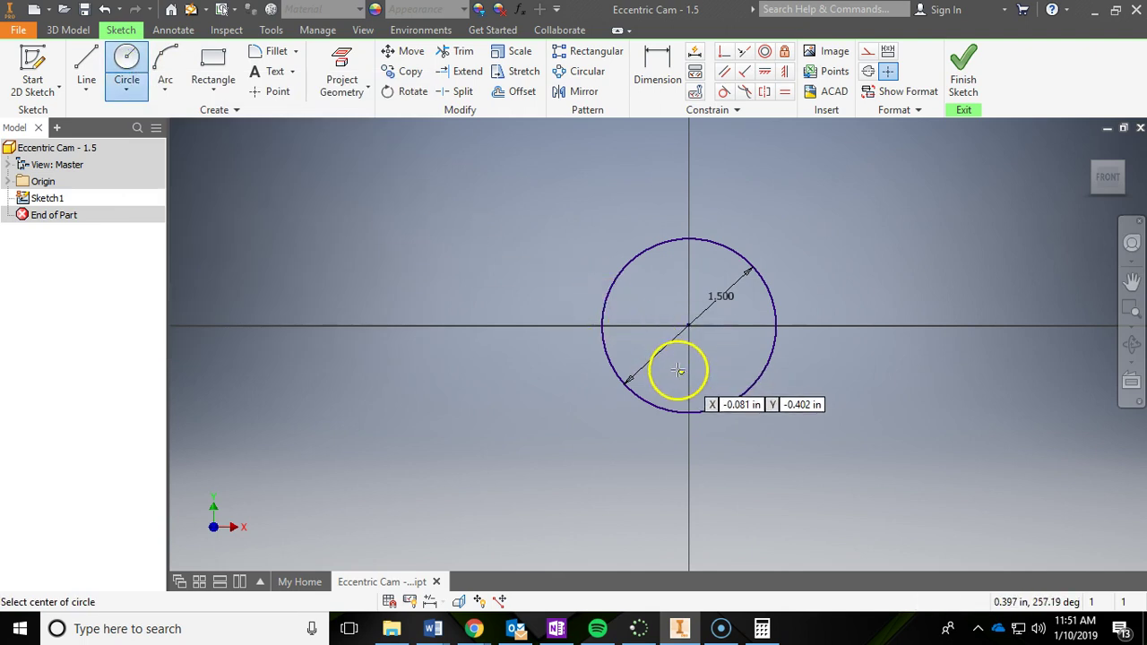
scroll(688, 378, down, 3)
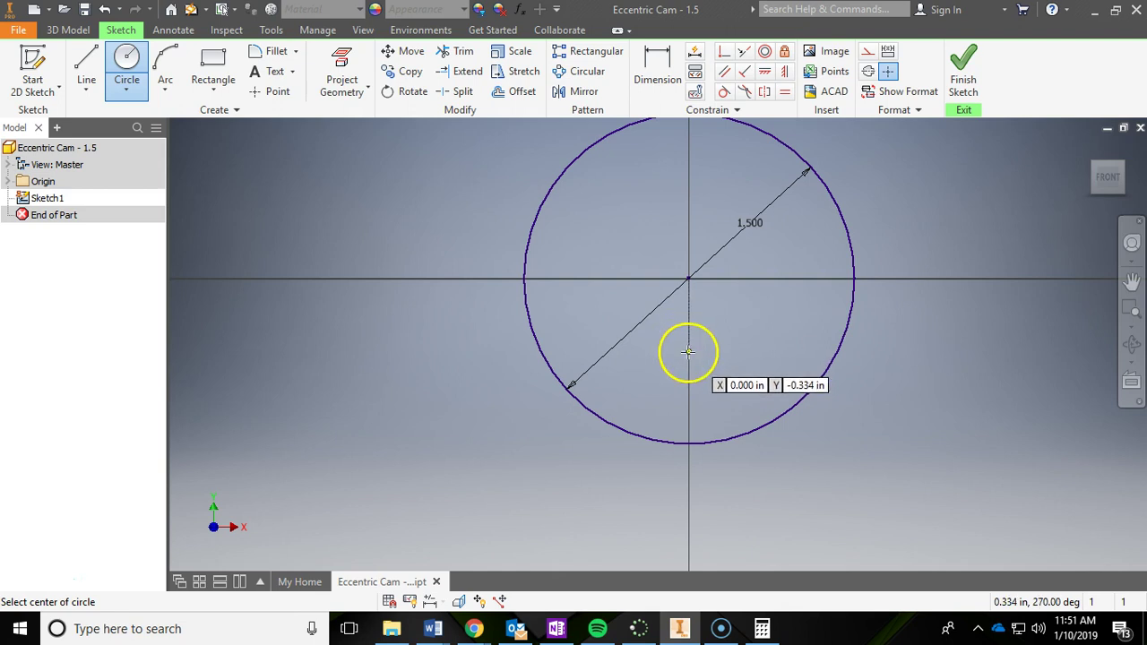
click(688, 351)
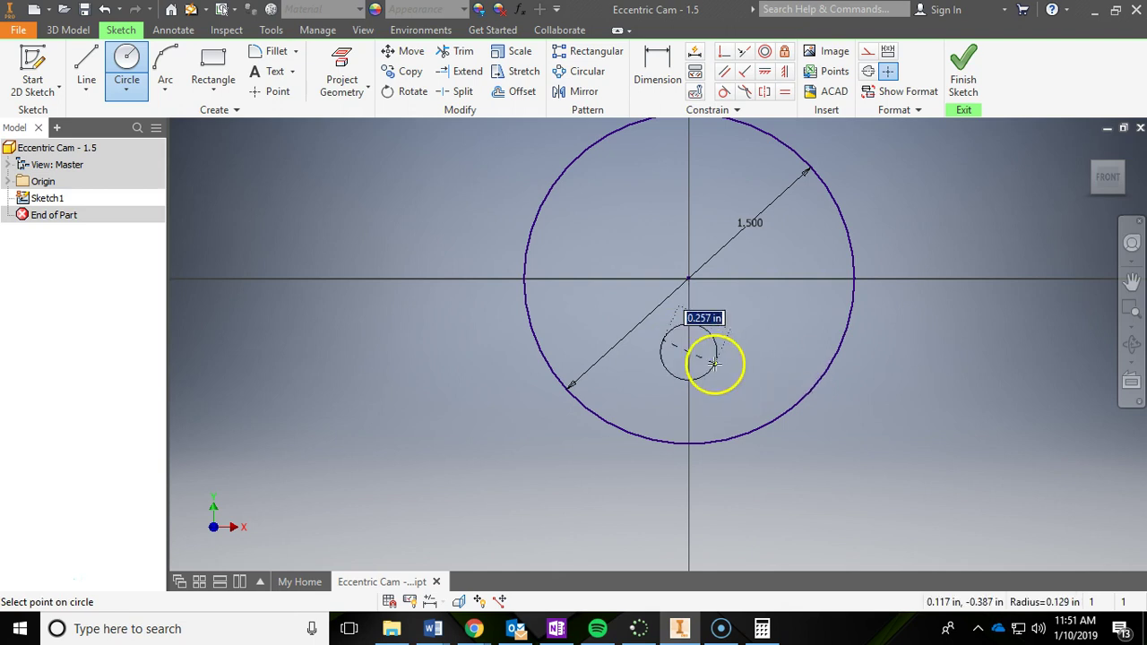
click(724, 363)
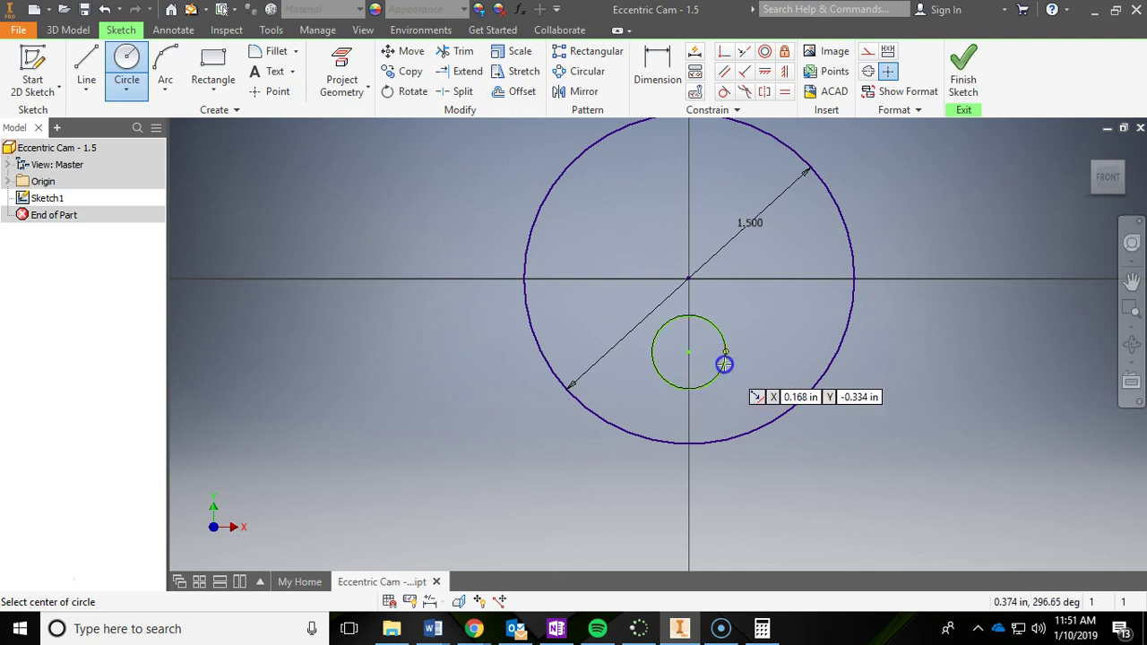
key(Escape)
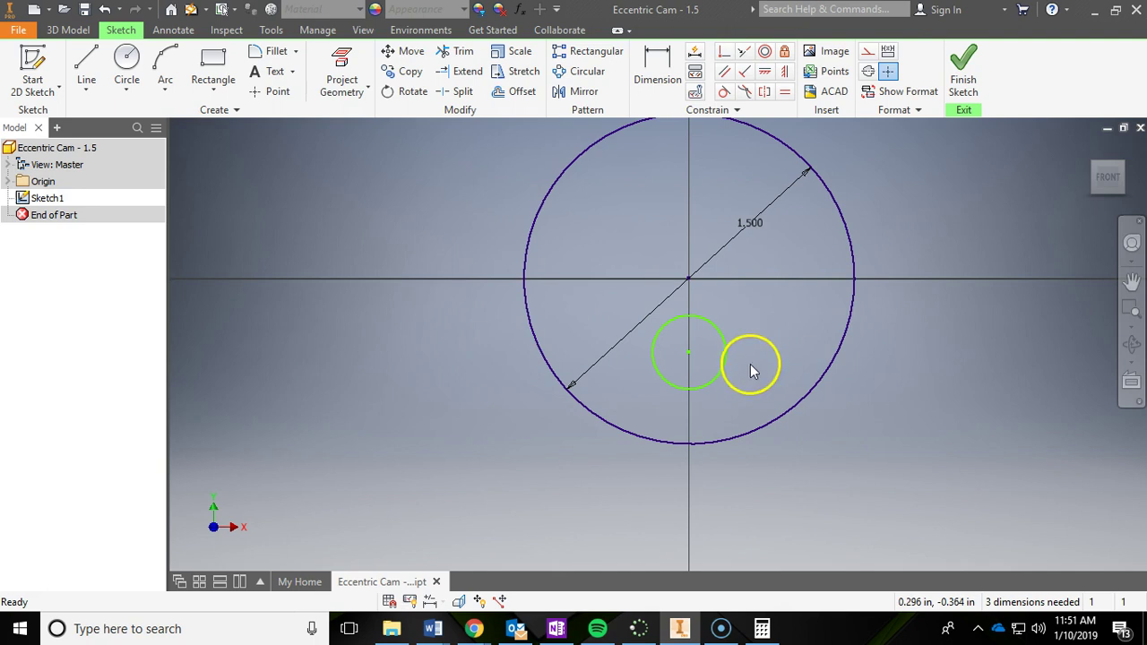
Check the cam drawing and dimension the small circle's diameter as 3/16 in
mouse_move(481, 635)
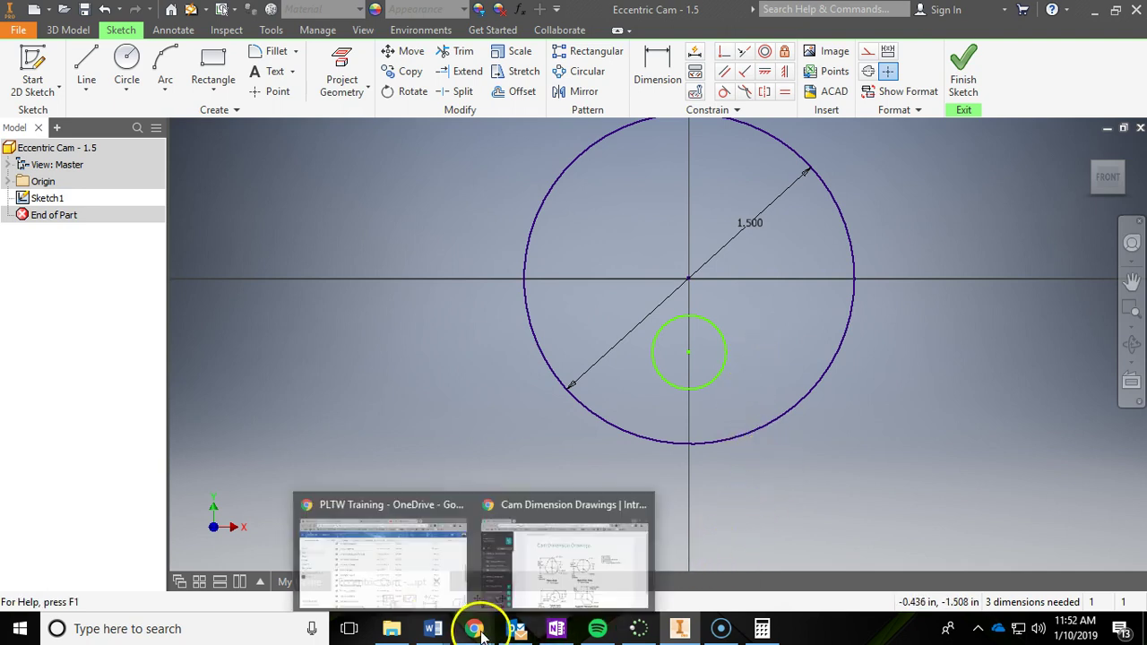
click(554, 549)
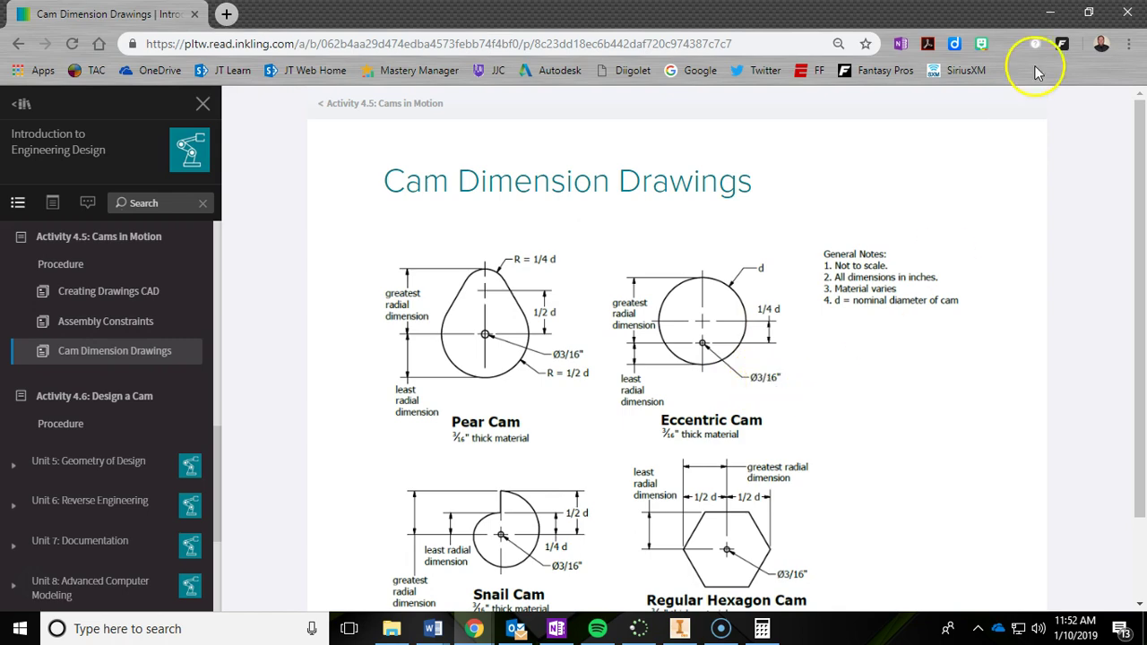
click(1050, 13)
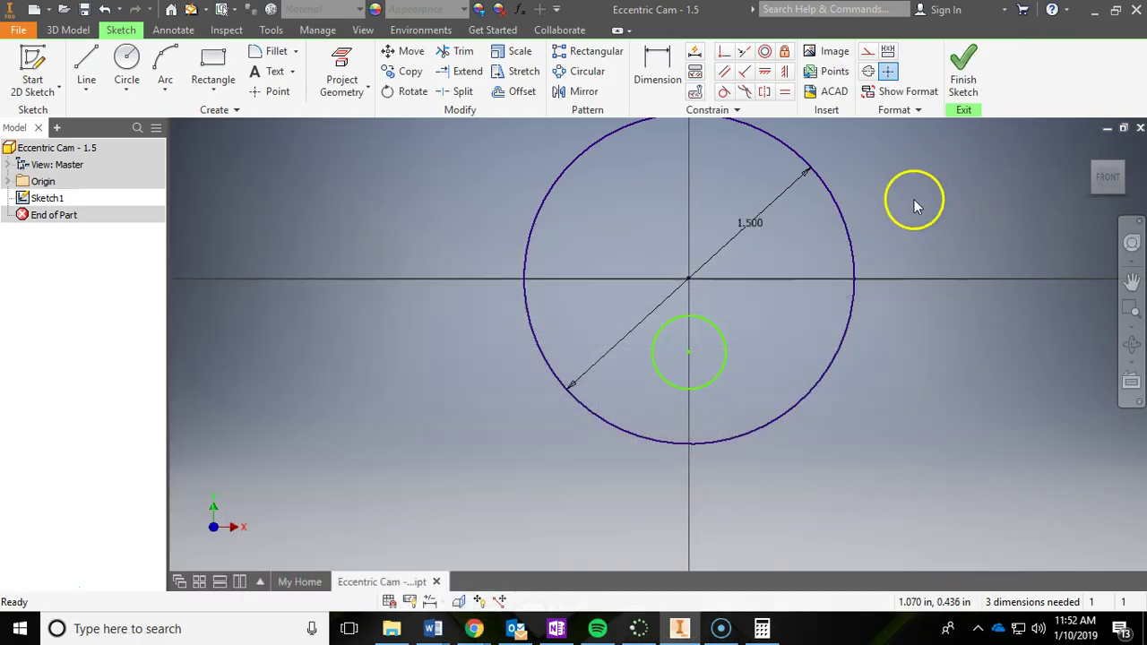
click(660, 68)
click(724, 358)
click(793, 484)
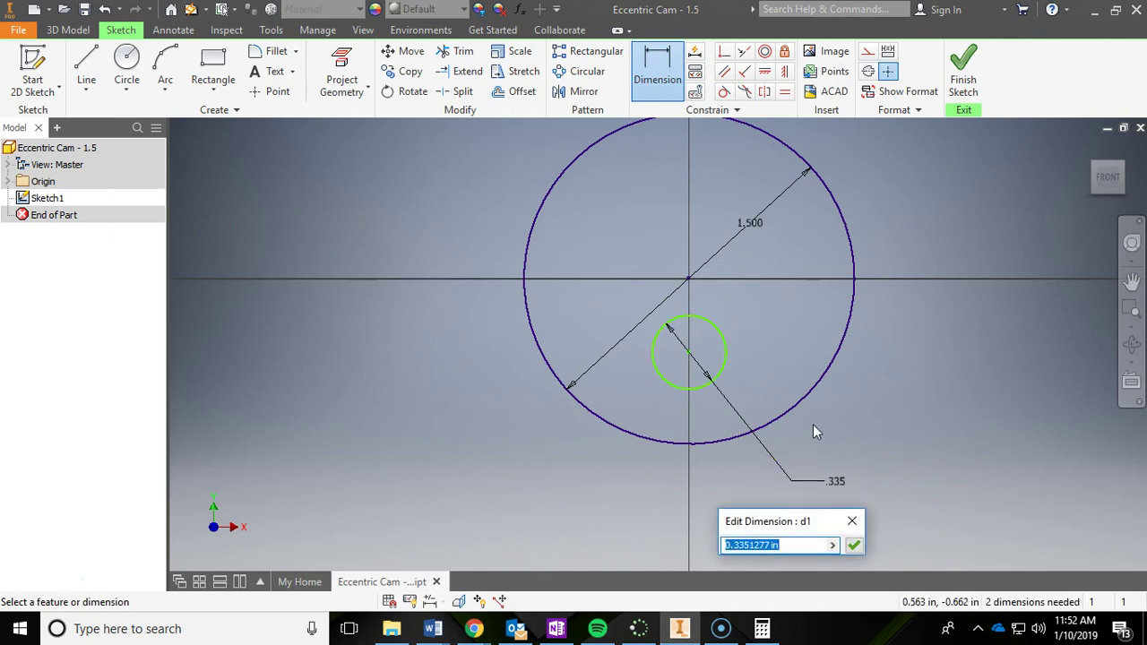
text(3/16)
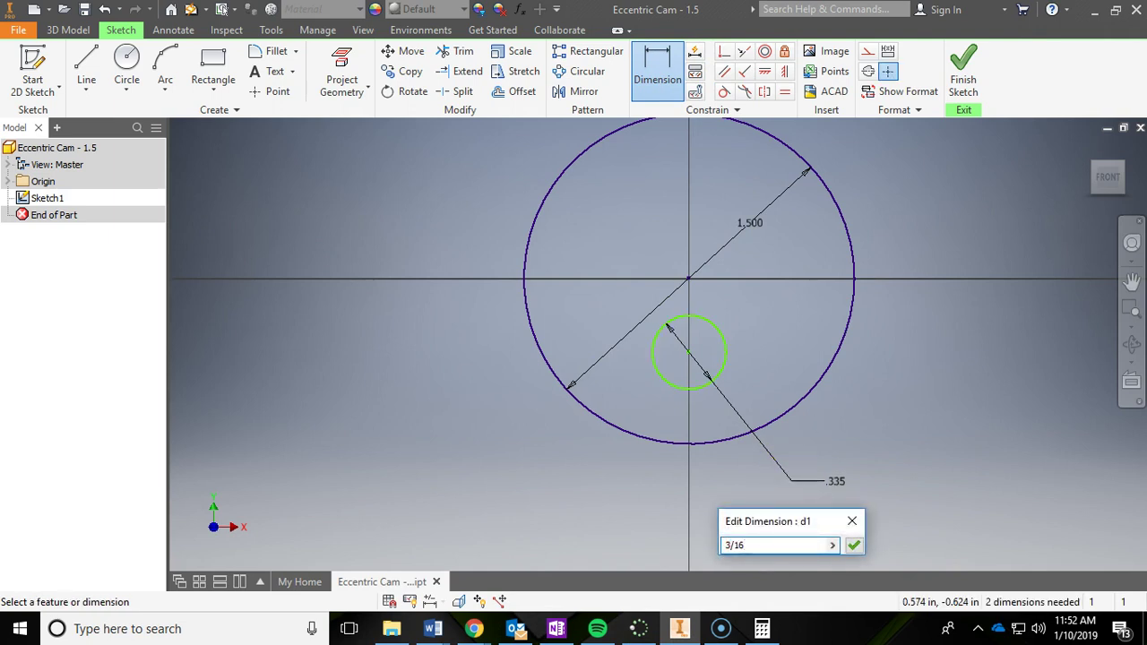
key(Return)
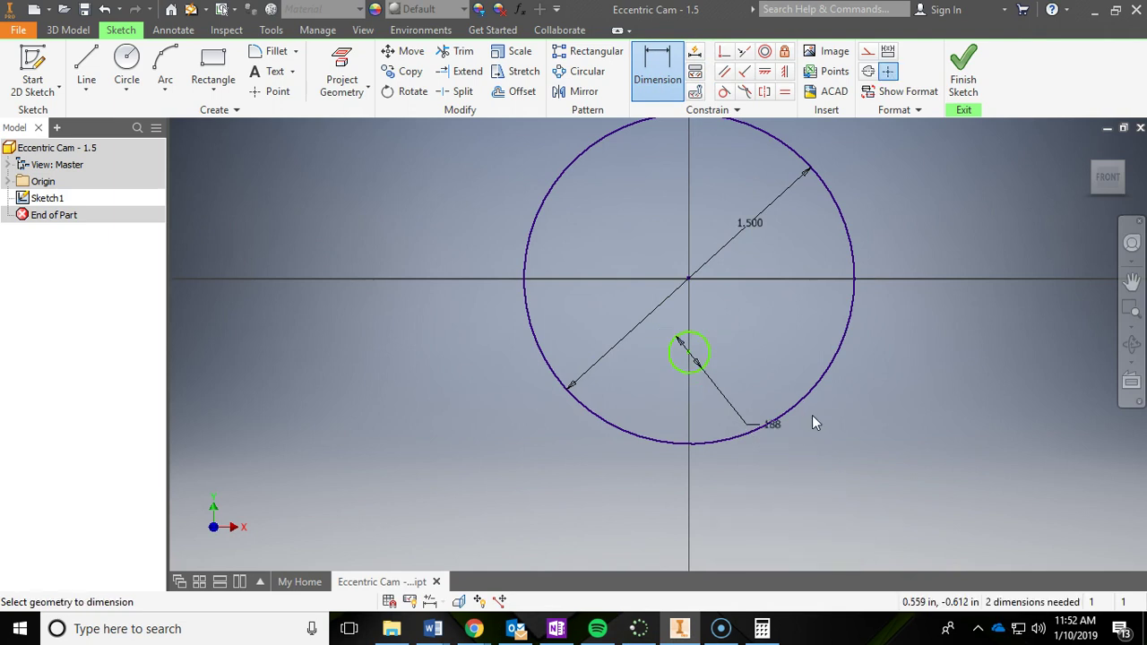
Add a vertical dimension from the origin to the small circle's centre
drag(812, 421, 853, 420)
mouse_move(818, 339)
mouse_down()
mouse_move(759, 195)
mouse_move(761, 257)
mouse_move(672, 128)
mouse_move(658, 79)
mouse_up()
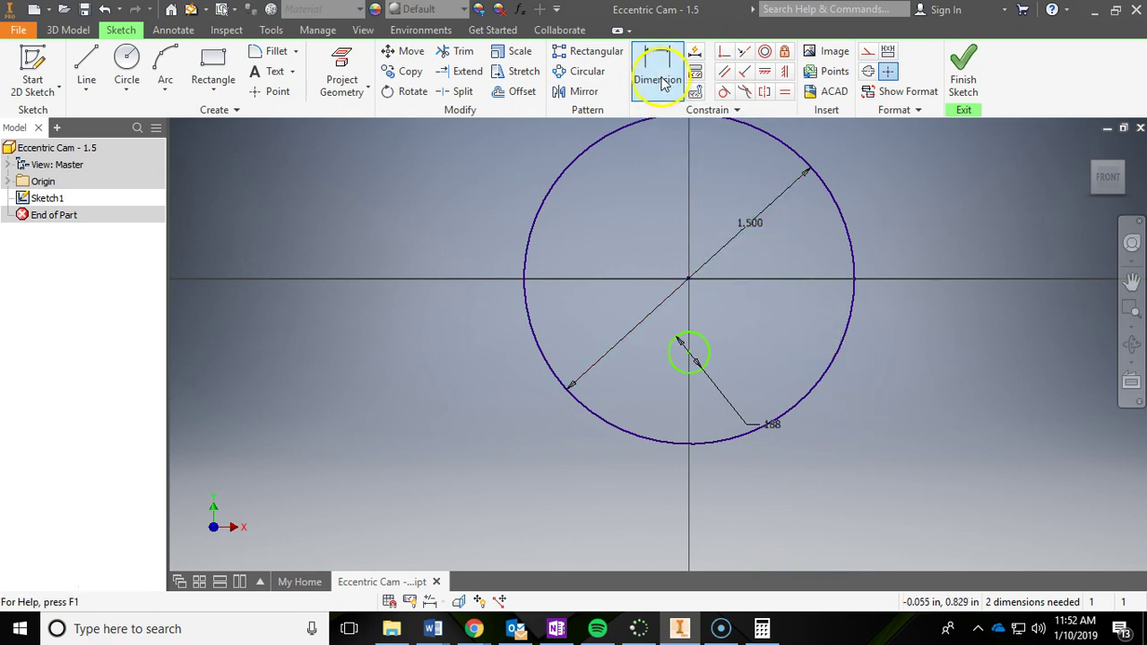
click(663, 82)
click(690, 278)
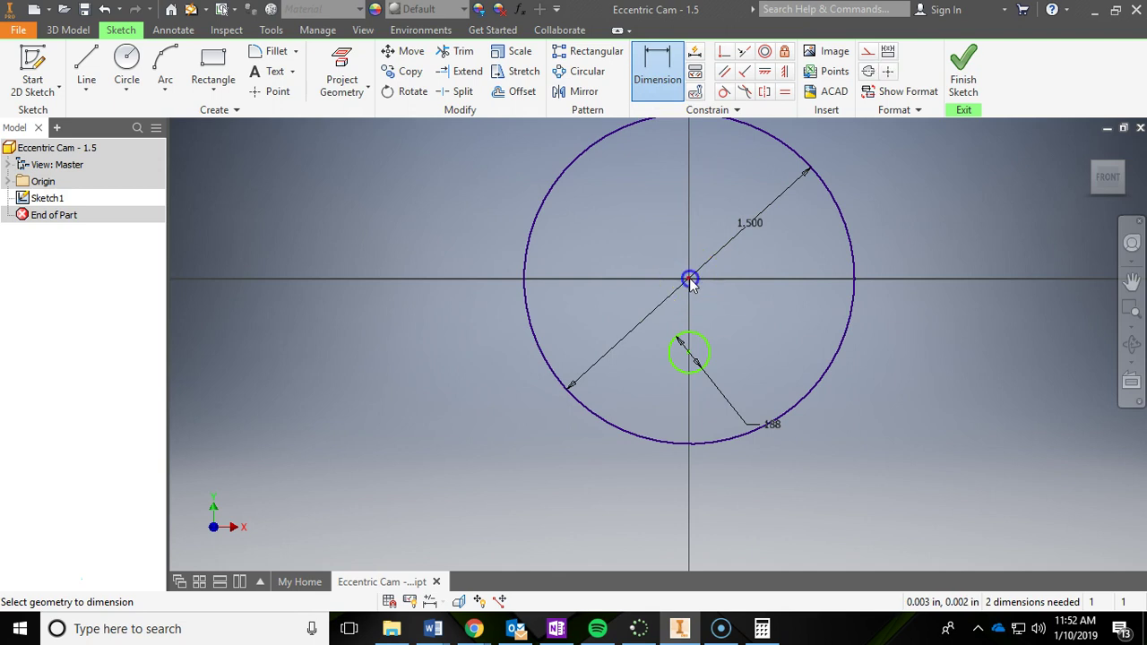
drag(691, 357, 753, 329)
Calculate 0.25 × 1.5 = 0.375 in Windows Calculator for the hole offset
click(494, 631)
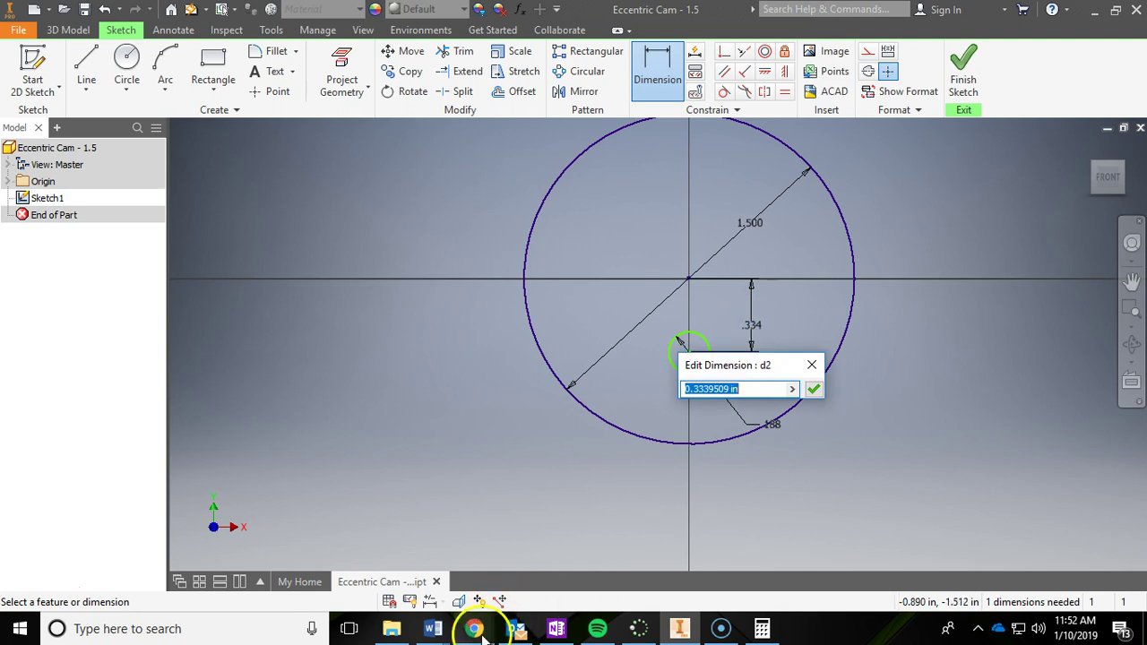
click(543, 551)
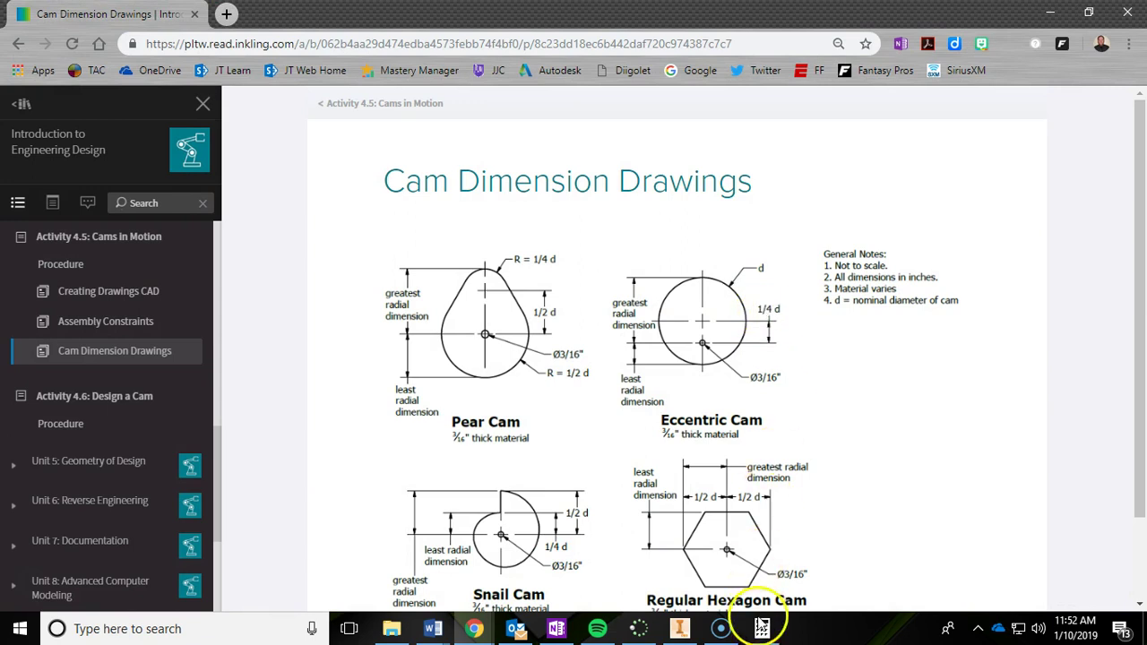
click(761, 627)
drag(814, 67, 927, 60)
text(.25*)
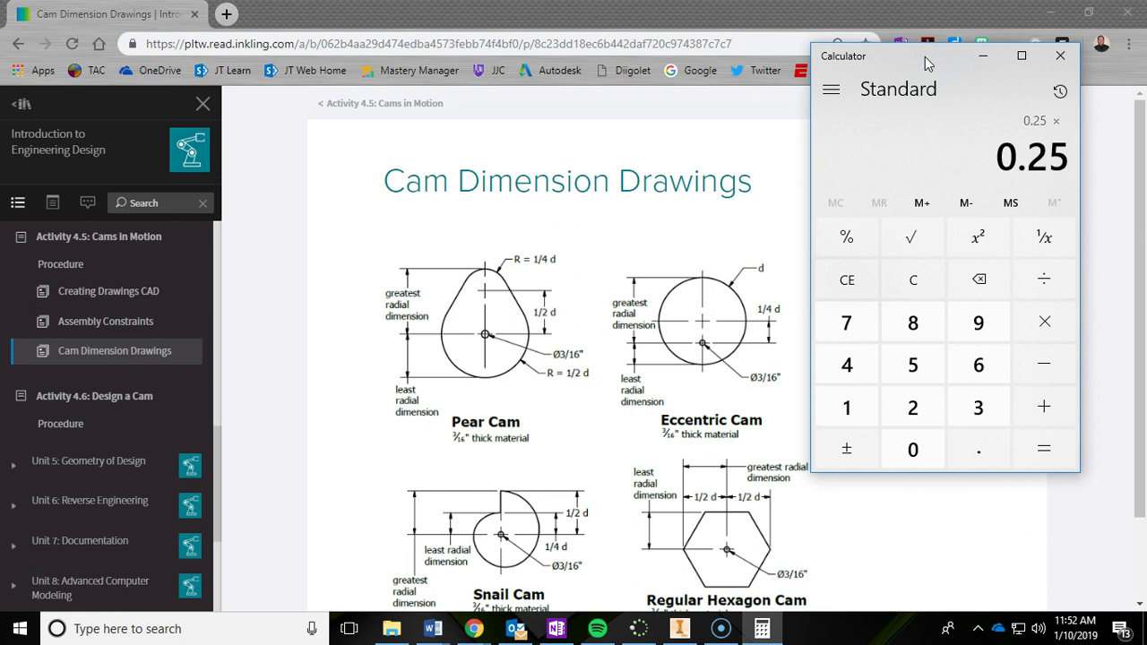
text(1.5)
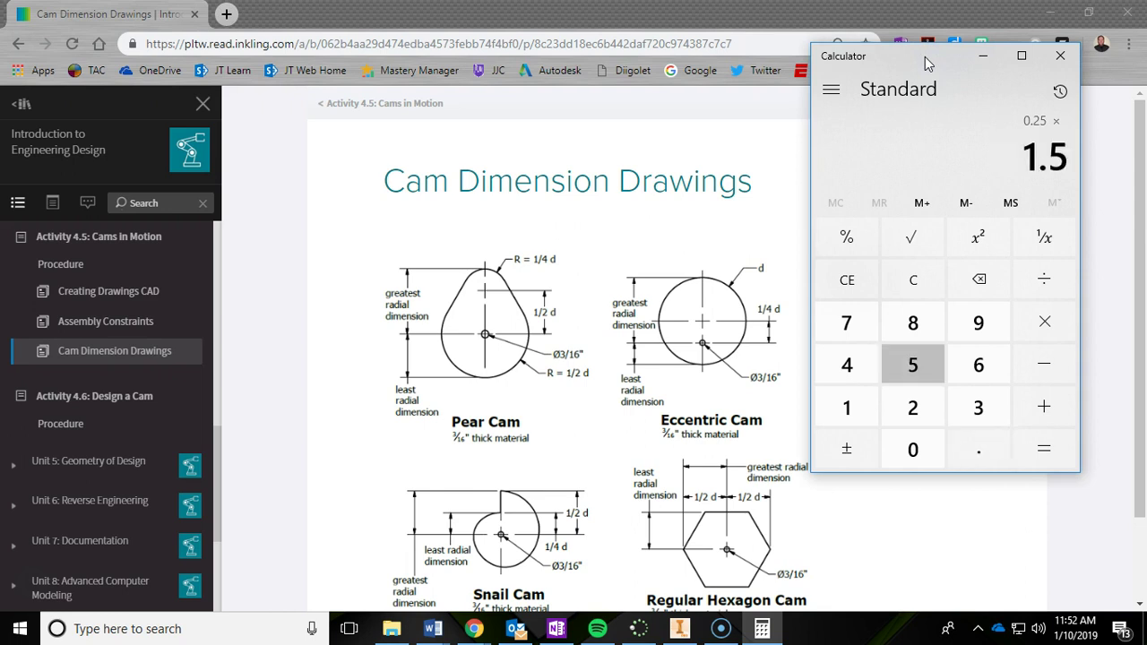
key(Return)
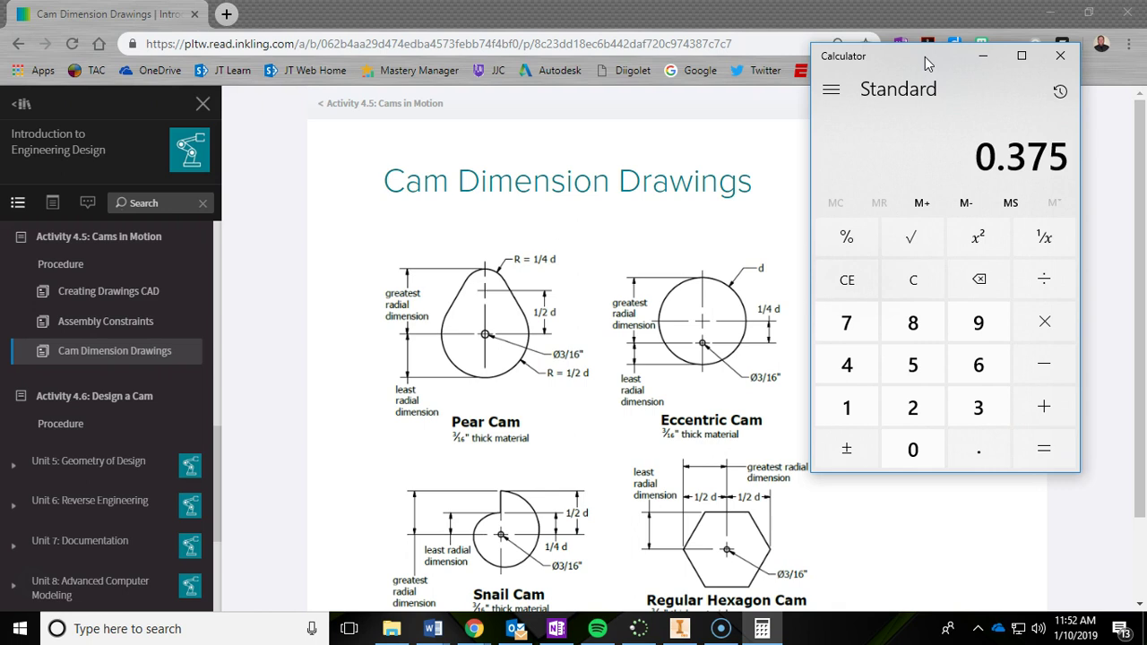
Set the hole's vertical offset dimension to .375 in and end the Dimension tool
click(987, 67)
key(alt+Tab)
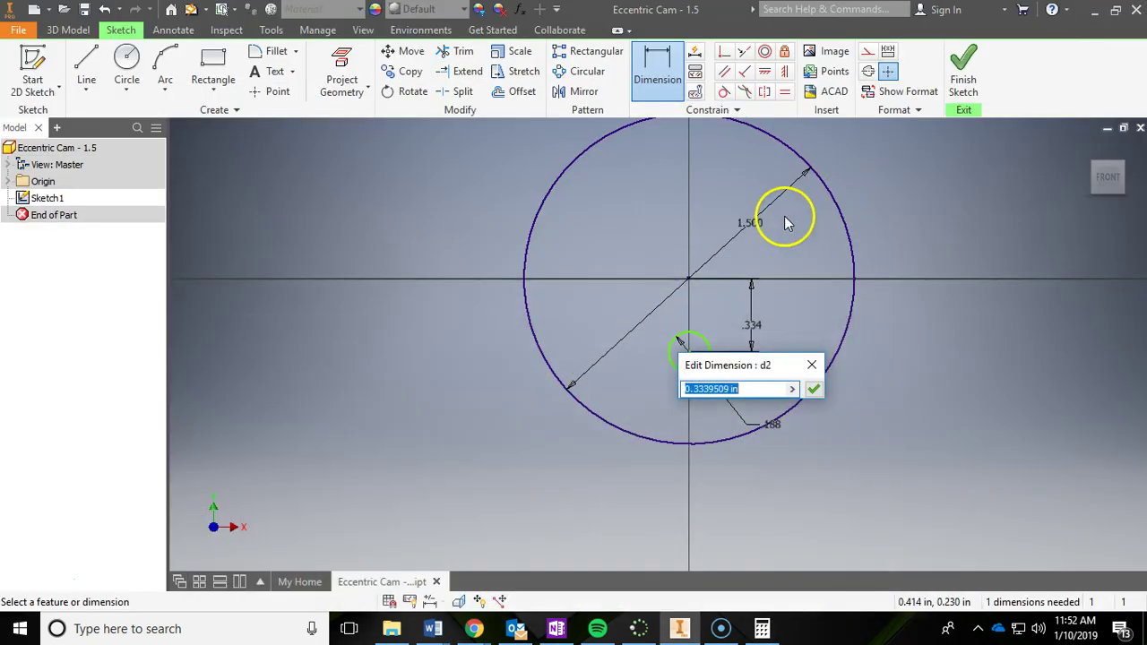
click(753, 385)
click(633, 384)
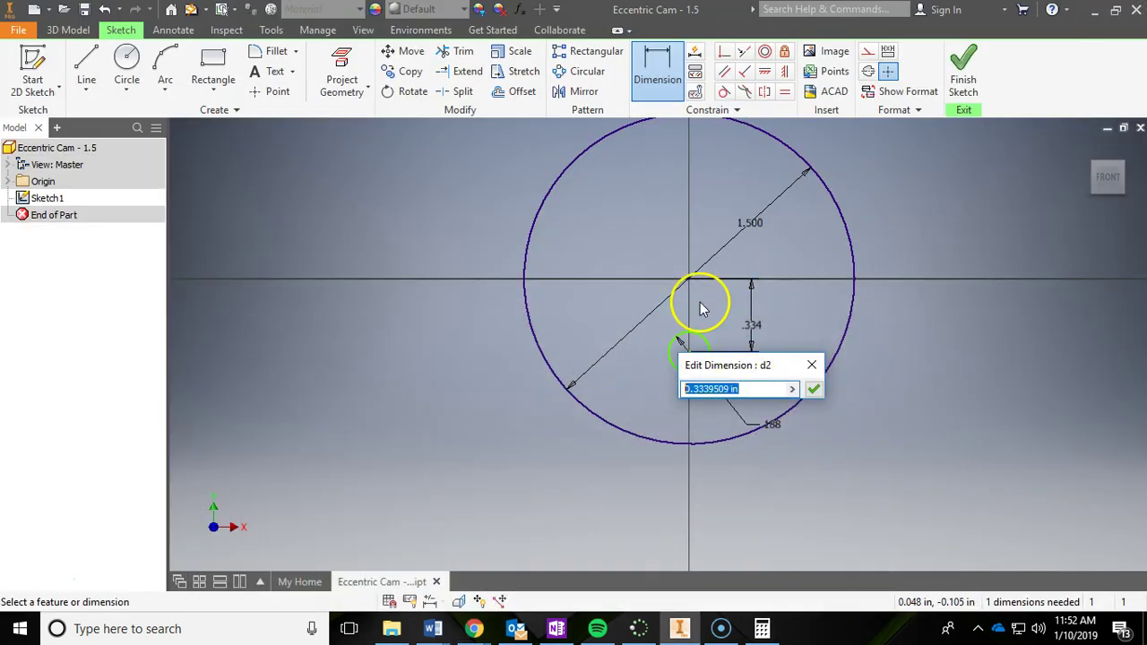
text(.375)
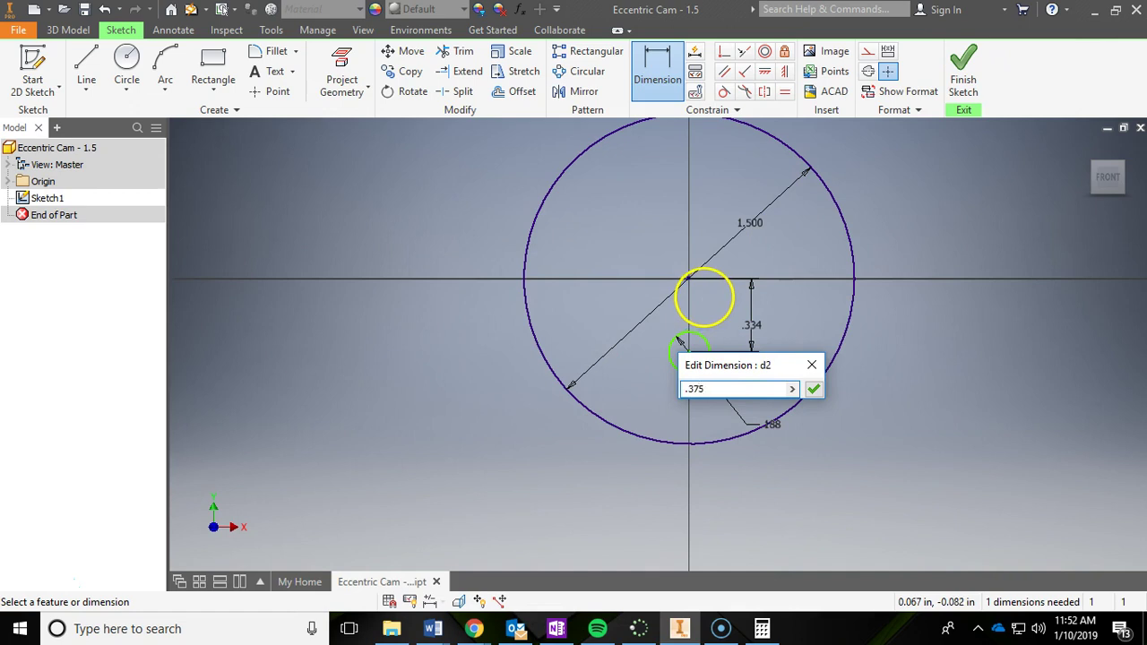
key(Return)
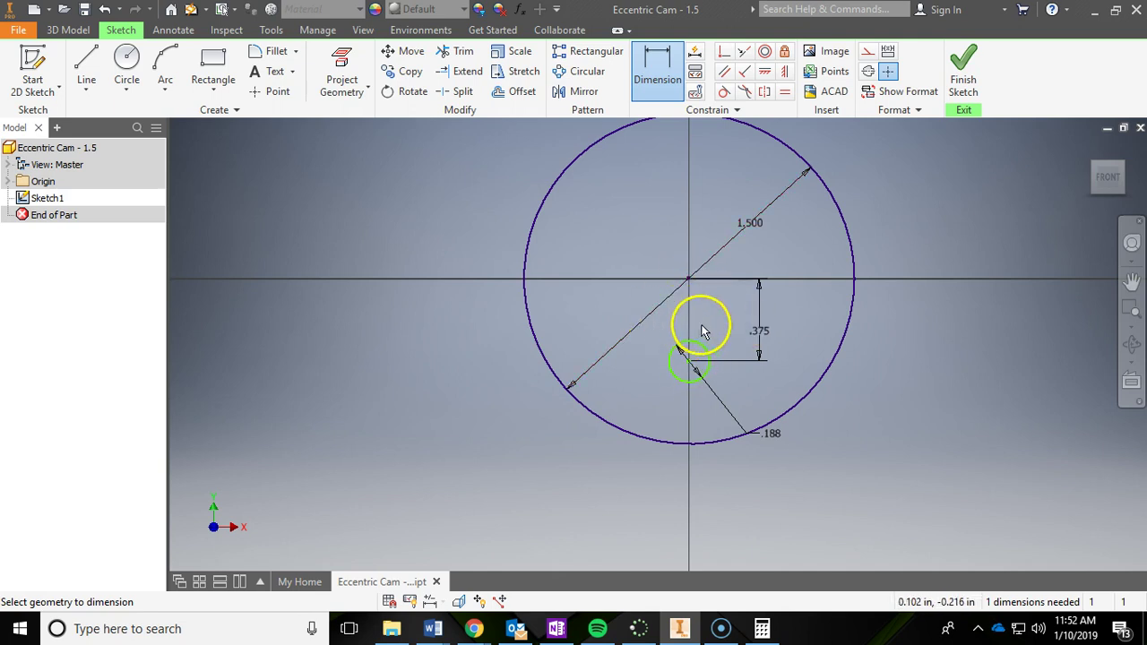
key(Escape)
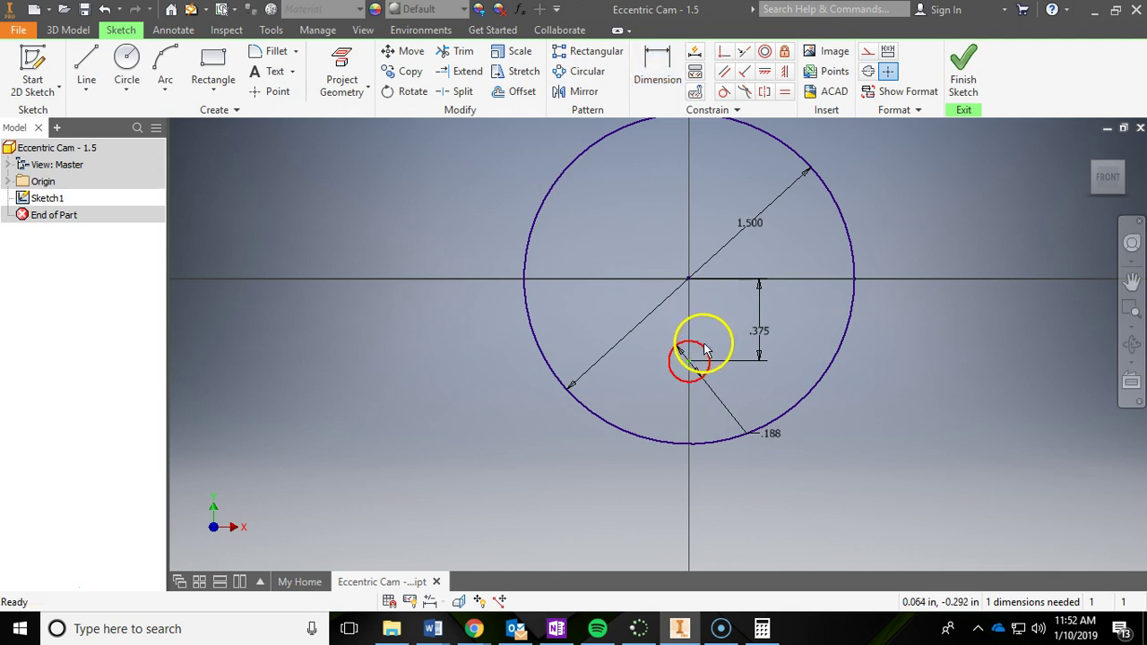
mouse_move(705, 350)
mouse_down()
mouse_move(733, 348)
mouse_move(688, 340)
mouse_up()
click(702, 341)
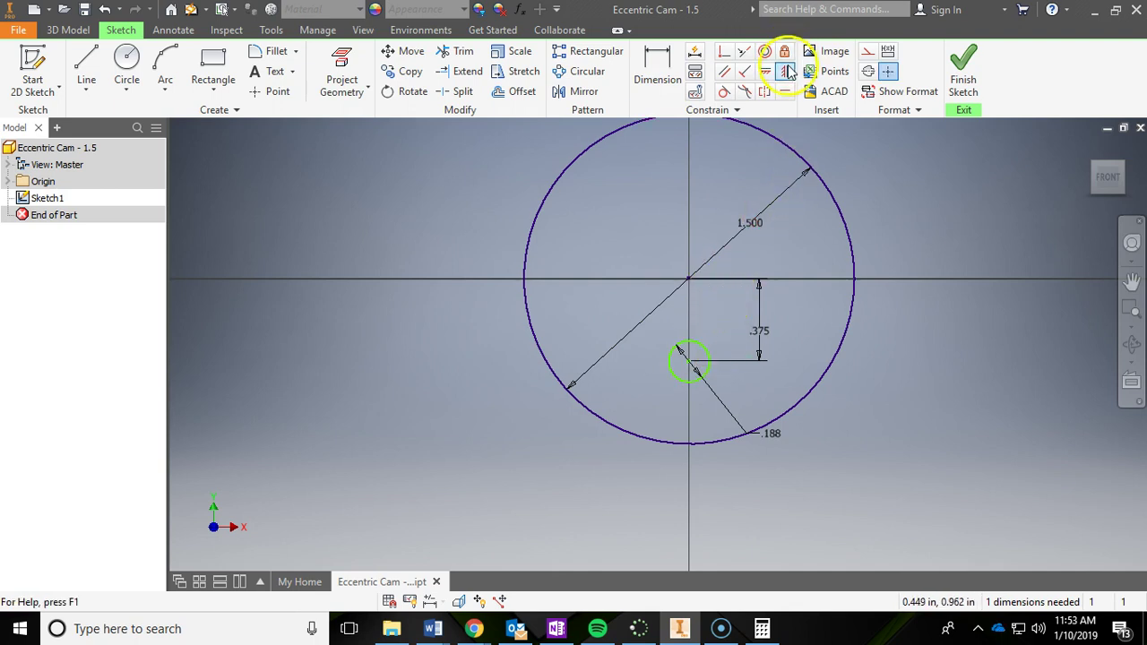
Apply a Vertical constraint between the hole's centre and the origin
click(753, 276)
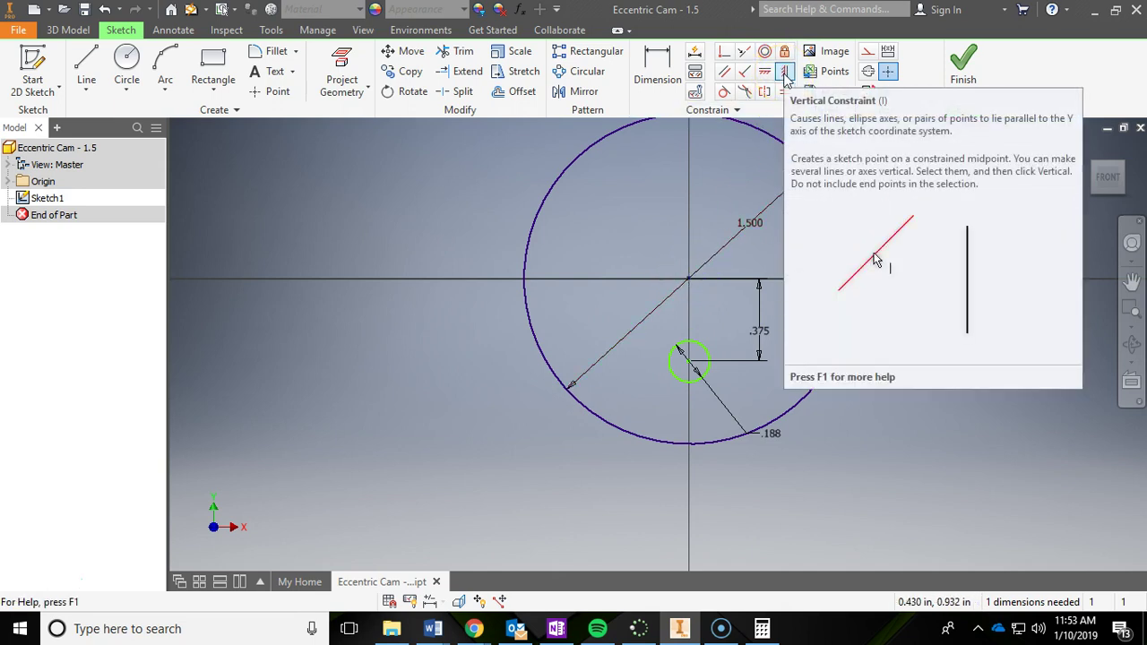
click(785, 74)
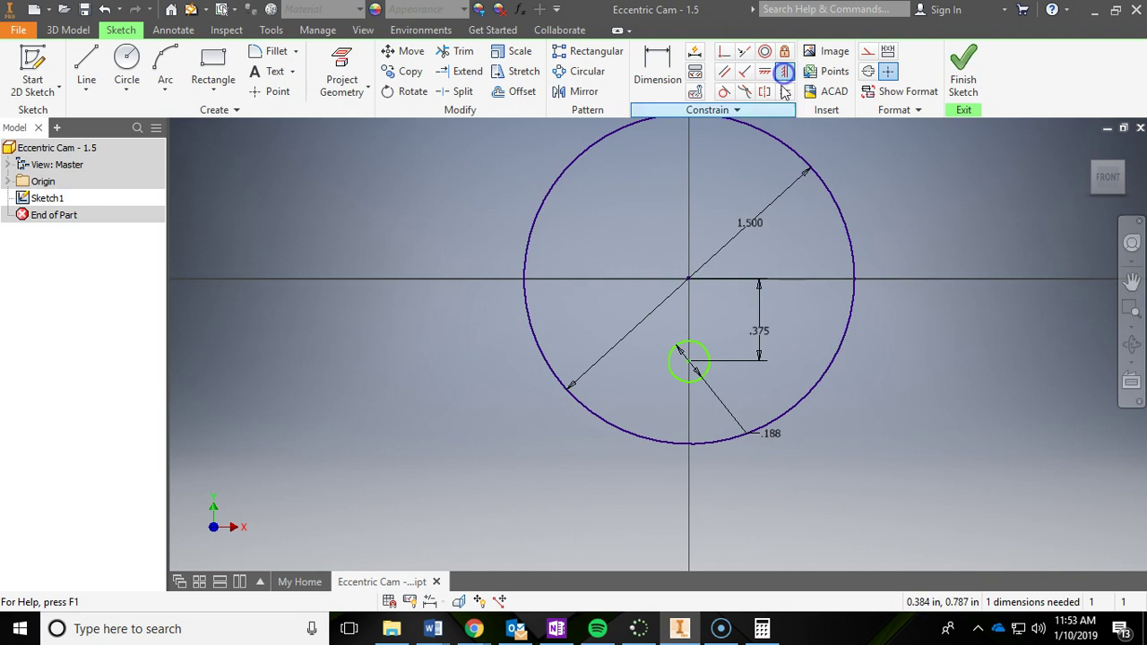
click(690, 361)
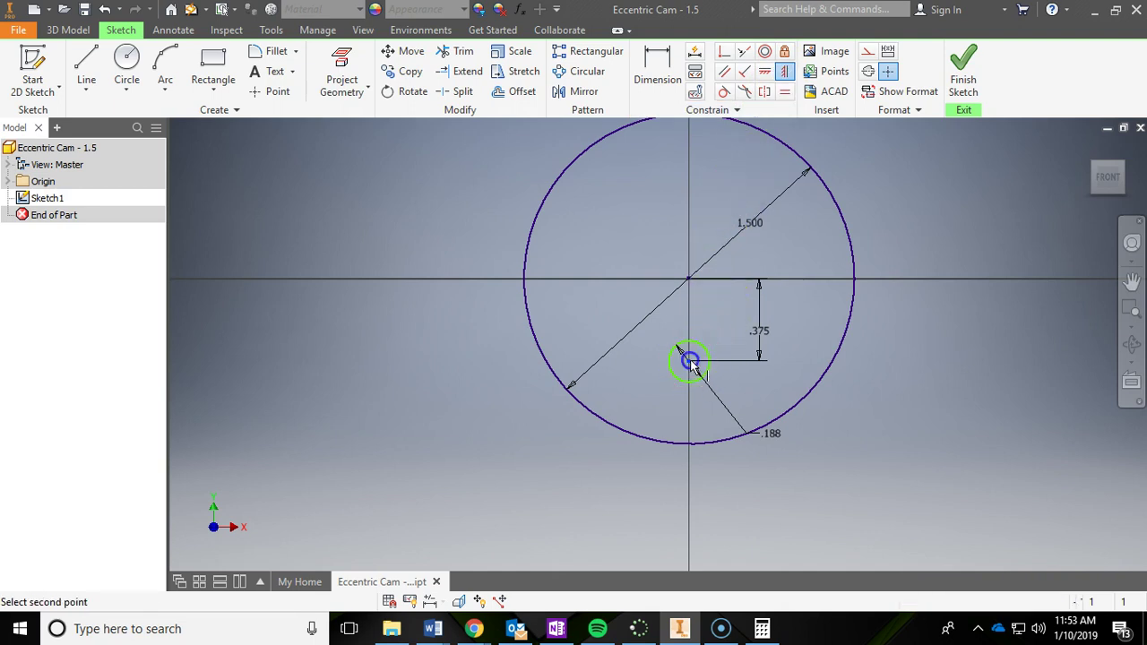
click(689, 280)
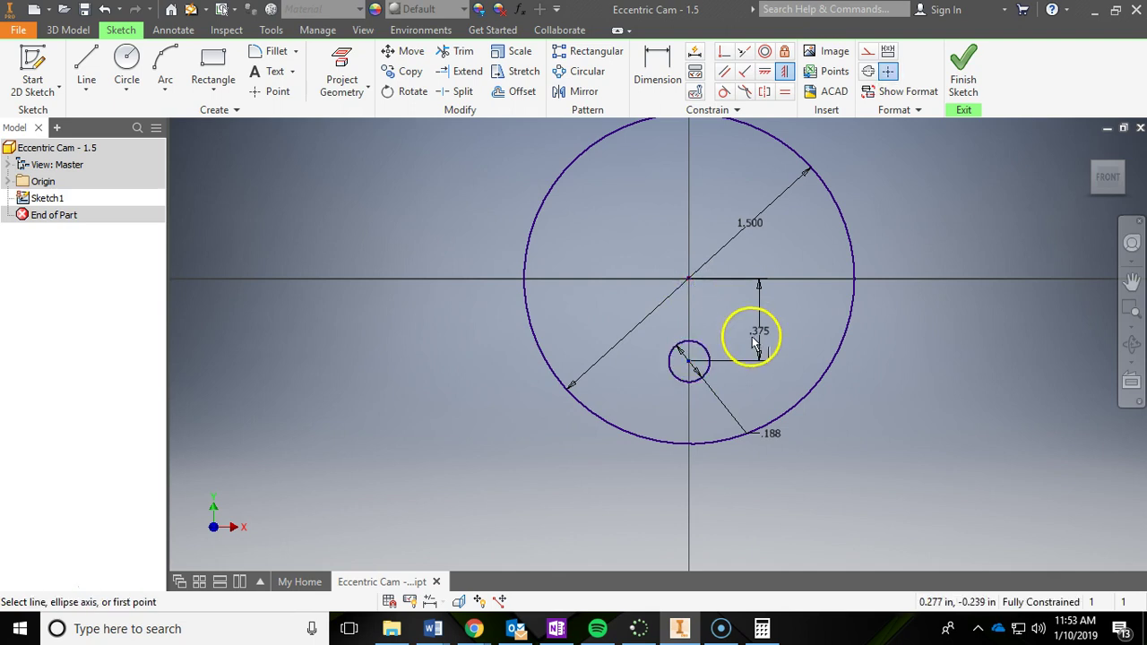
click(785, 74)
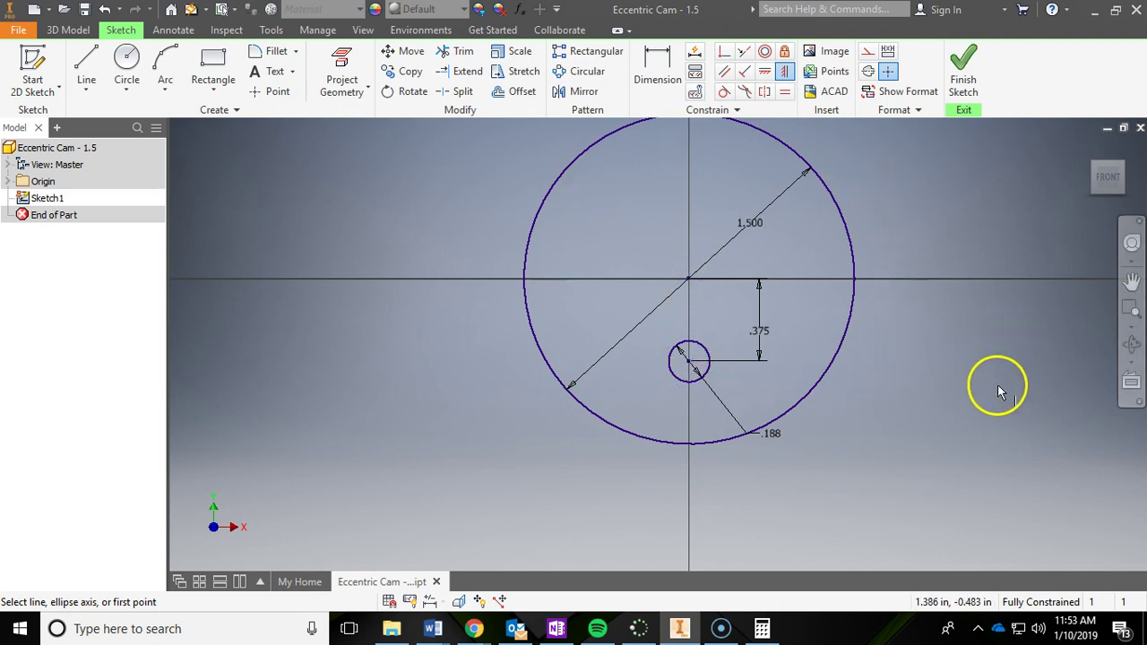
middle_drag(977, 385, 968, 427)
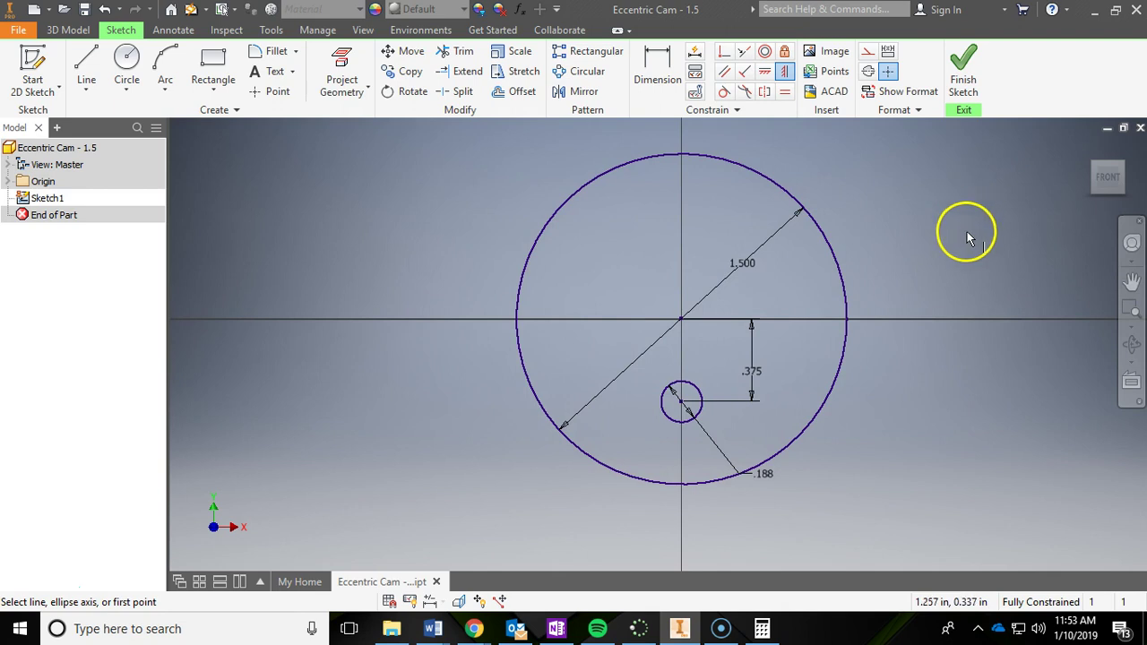
Finish the sketch and start an Extrude on the 3D Model tab
click(962, 71)
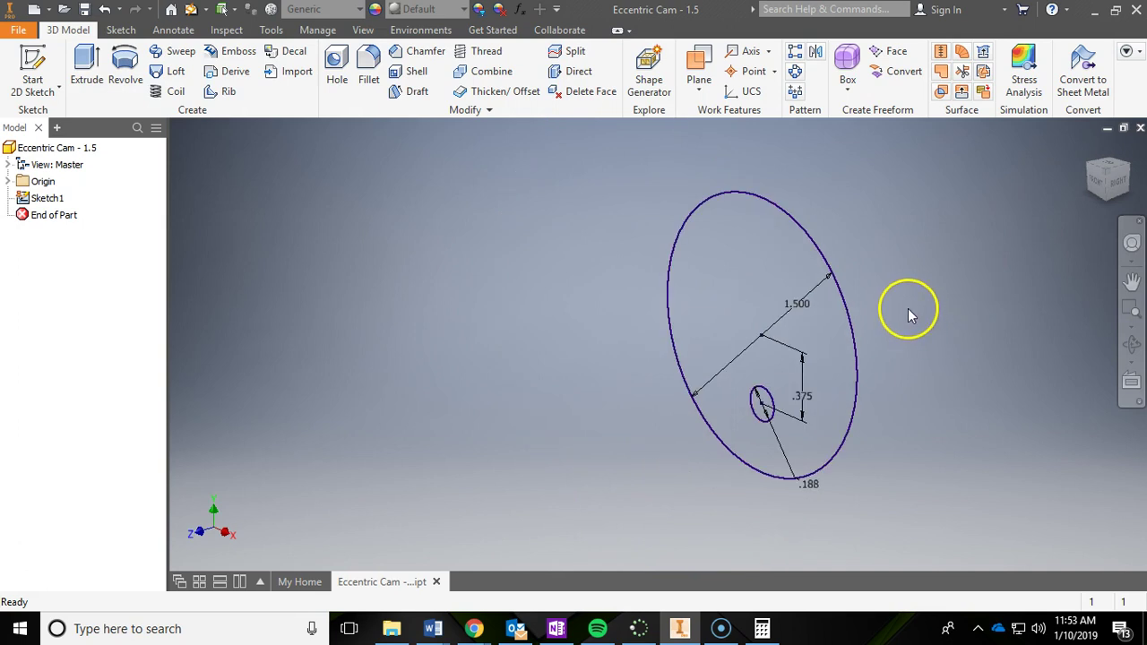
click(82, 72)
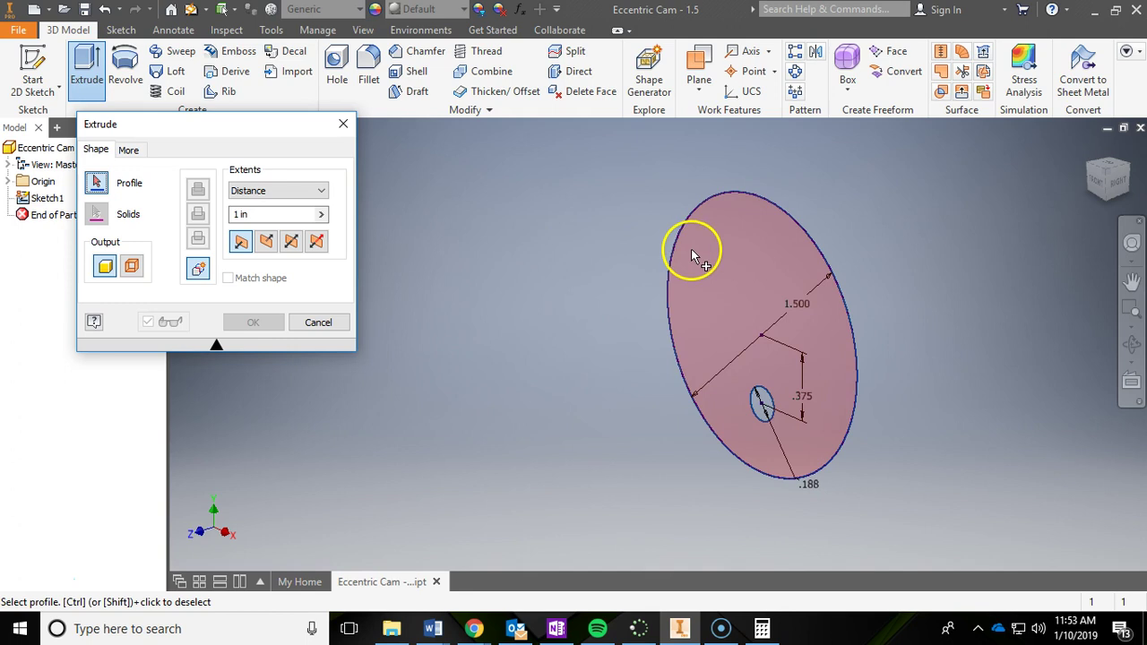
Extrude the disk profile 3/16 in in the opposite direction
click(691, 253)
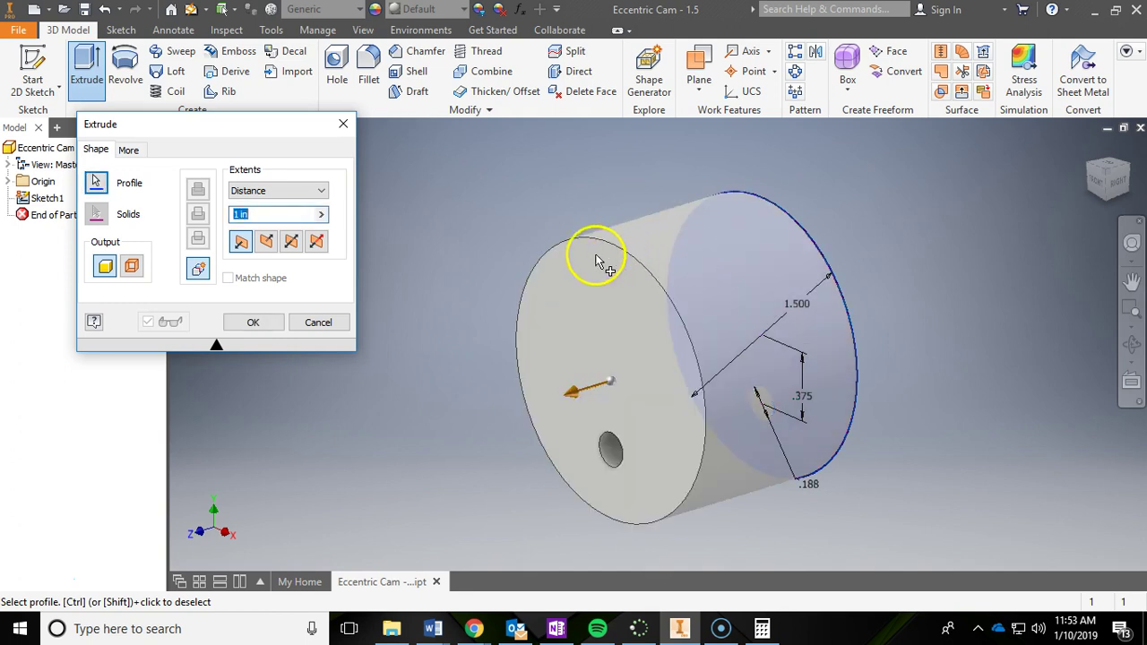
click(266, 243)
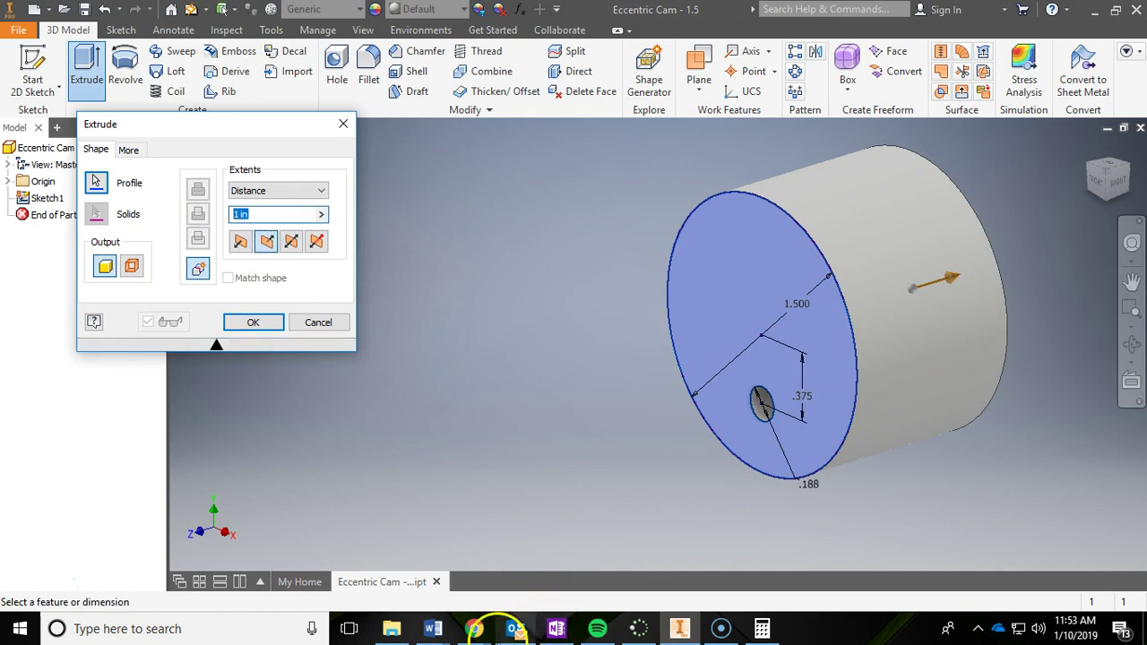
mouse_move(474, 628)
click(526, 568)
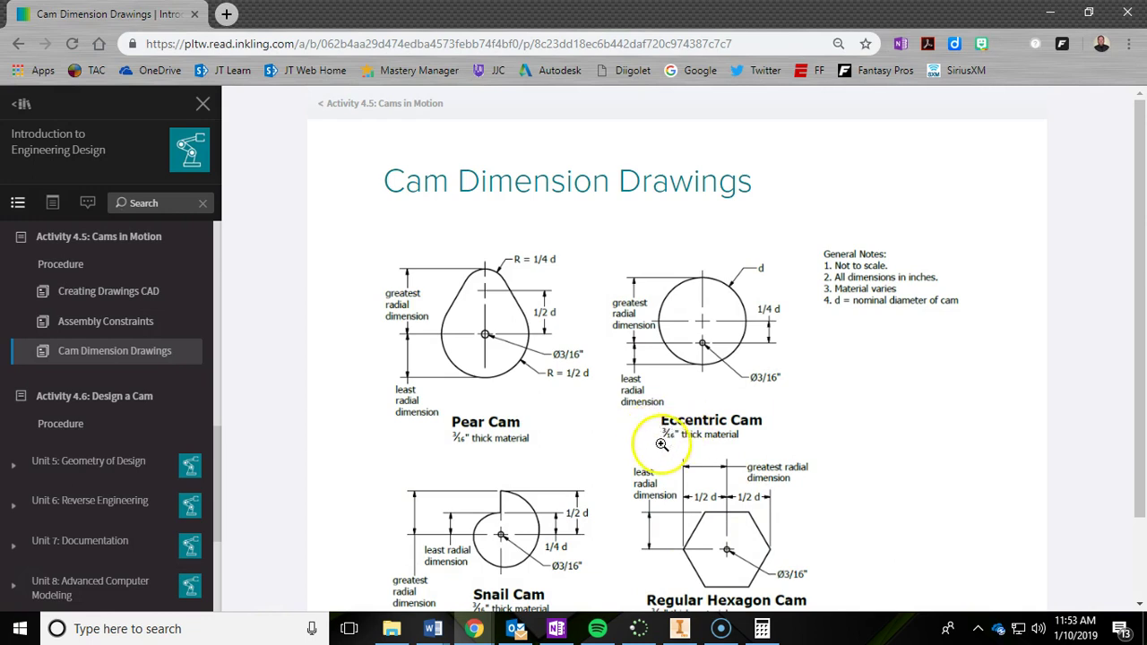
click(1051, 12)
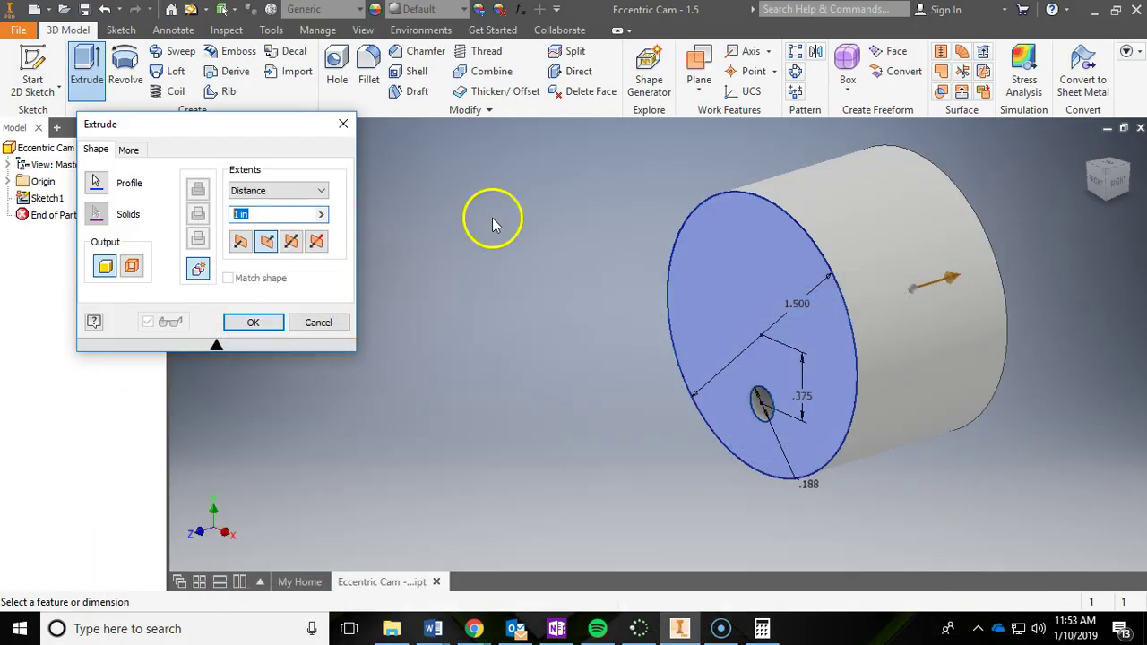
text(3/16)
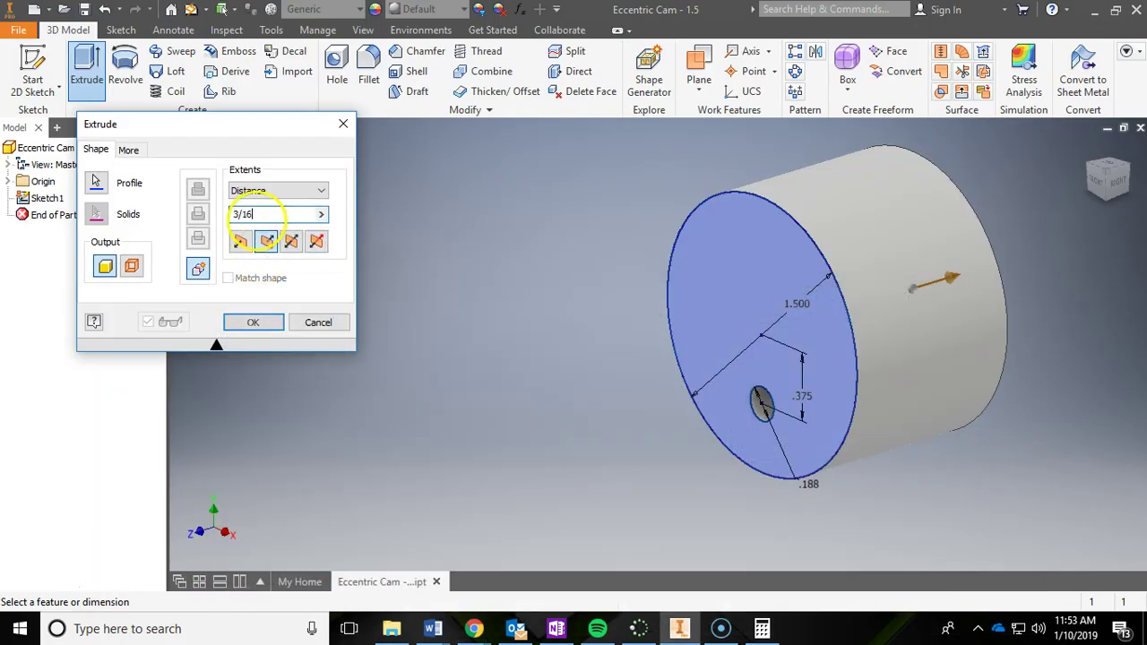
click(242, 323)
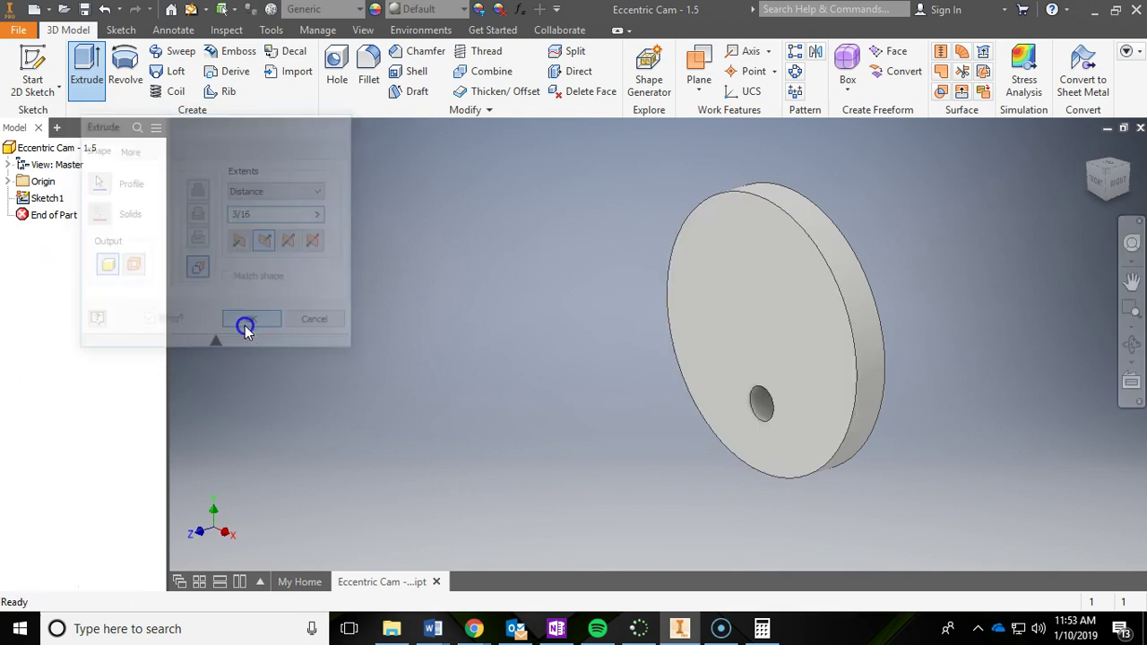